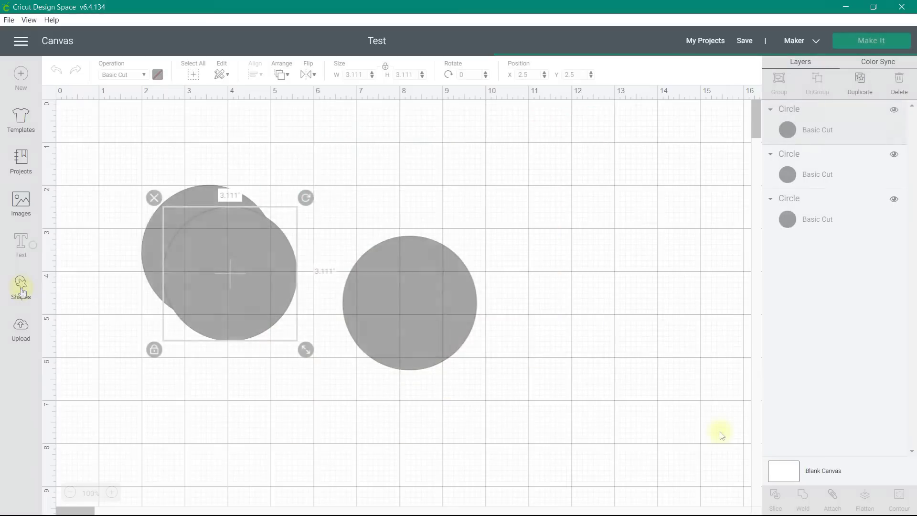
# Resize and stack the three circles as an overlapping snowman, the top circle about 2.06 in wide and the base about 4.36 in.
pyautogui.moveTo(233, 295); pyautogui.dragTo(422, 224)
pyautogui.click(422, 305)
pyautogui.moveTo(486, 379); pyautogui.dragTo(538, 432)
pyautogui.moveTo(457, 388)
pyautogui.mouseDown()
pyautogui.moveTo(462, 413)
pyautogui.moveTo(457, 406)
pyautogui.mouseUp()
pyautogui.moveTo(452, 201); pyautogui.dragTo(464, 230)
pyautogui.click(199, 252)
pyautogui.moveTo(283, 329); pyautogui.dragTo(243, 283)
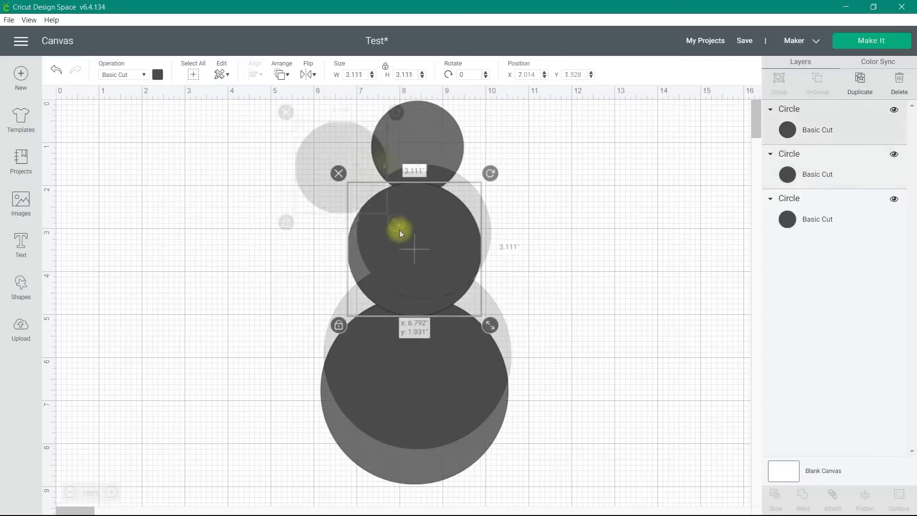
pyautogui.moveTo(427, 127); pyautogui.dragTo(442, 156)
# Preview how the three unwelded circles are laid out on the cutting mat, and return to the canvas.
pyautogui.click(845, 42)
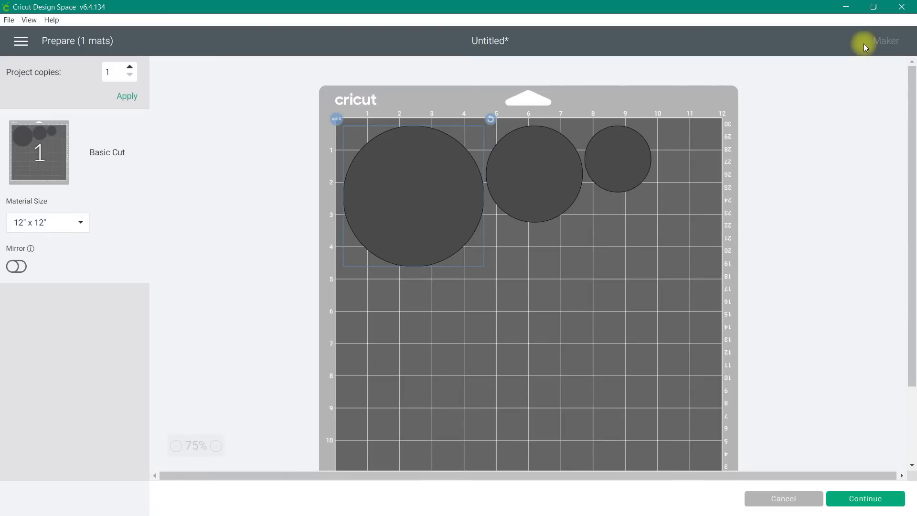
pyautogui.click(789, 498)
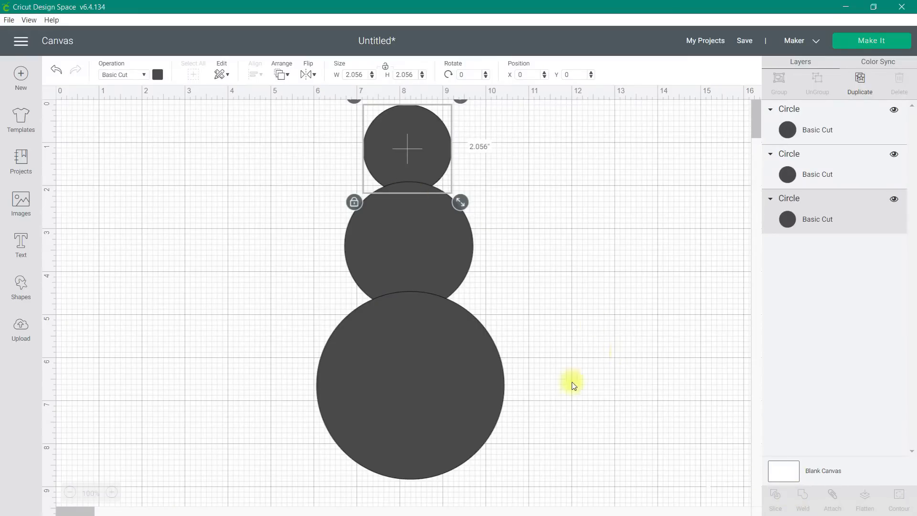
pyautogui.click(531, 413)
# Weld the three circles into a single snowman shape and undo the weld.
pyautogui.moveTo(514, 488); pyautogui.dragTo(301, 110)
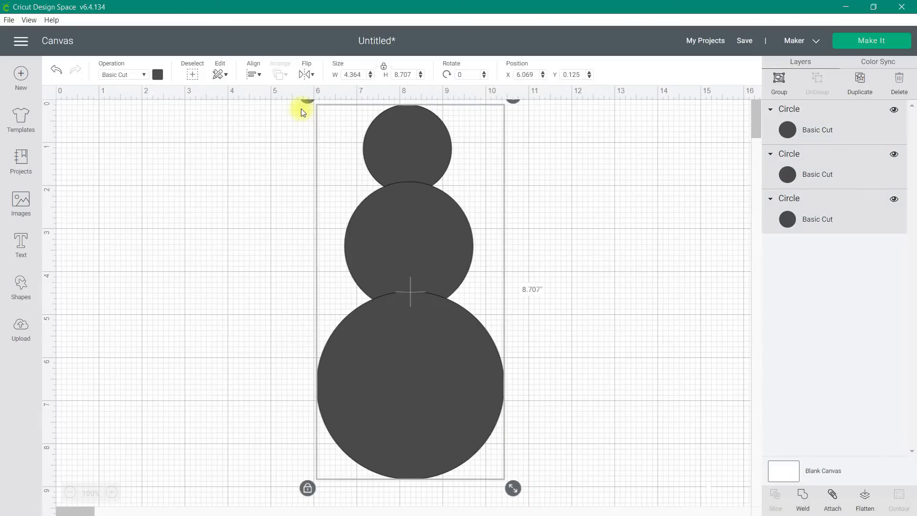
pyautogui.click(804, 497)
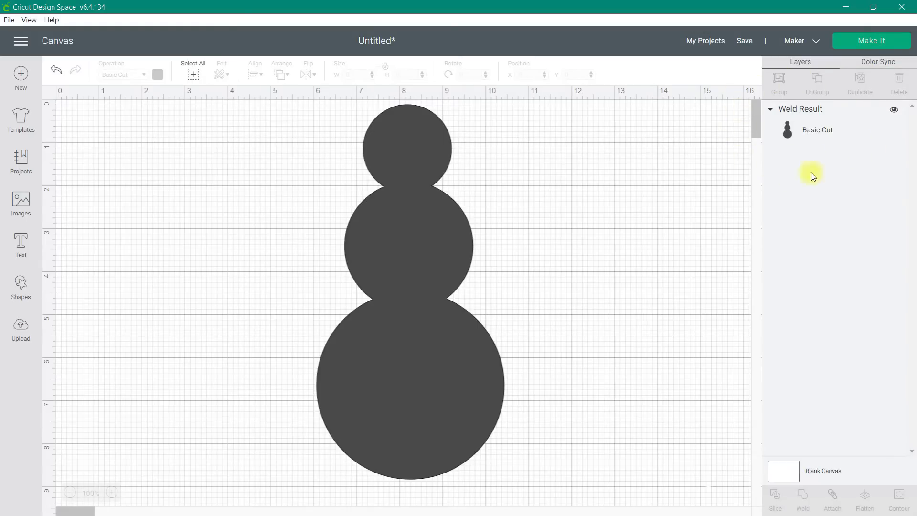
pyautogui.click(57, 71)
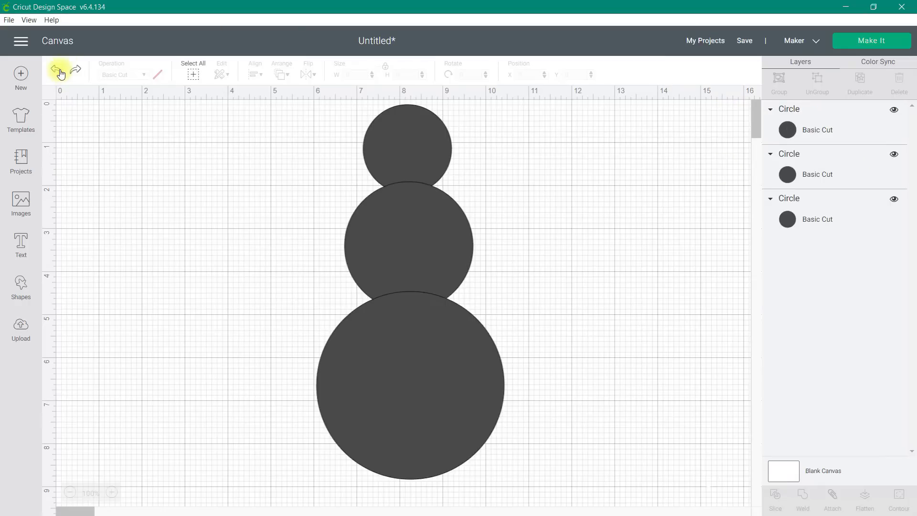
# Select the three snowman circles together and check the commands offered for them, including Weld, without applying any.
pyautogui.click(403, 151)
pyautogui.rightClick(403, 151)
pyautogui.click(532, 367)
pyautogui.moveTo(522, 463); pyautogui.dragTo(329, 101)
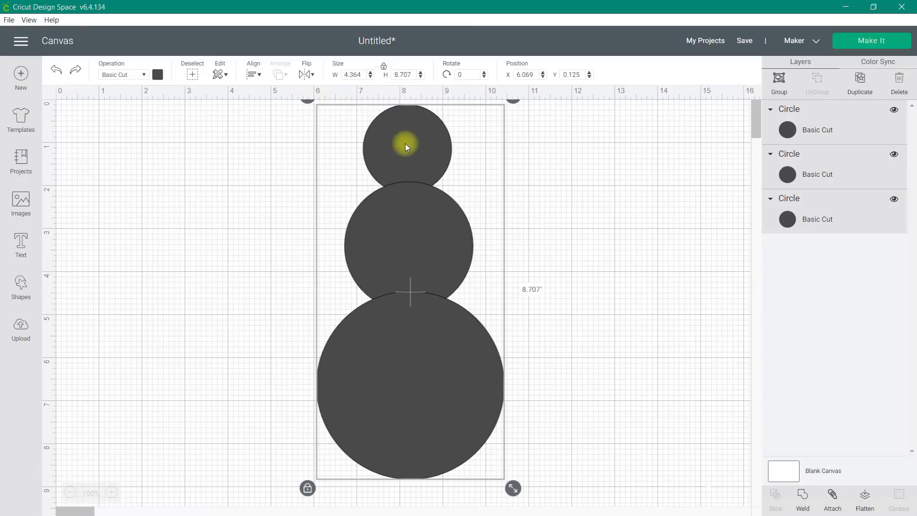
pyautogui.rightClick(406, 146)
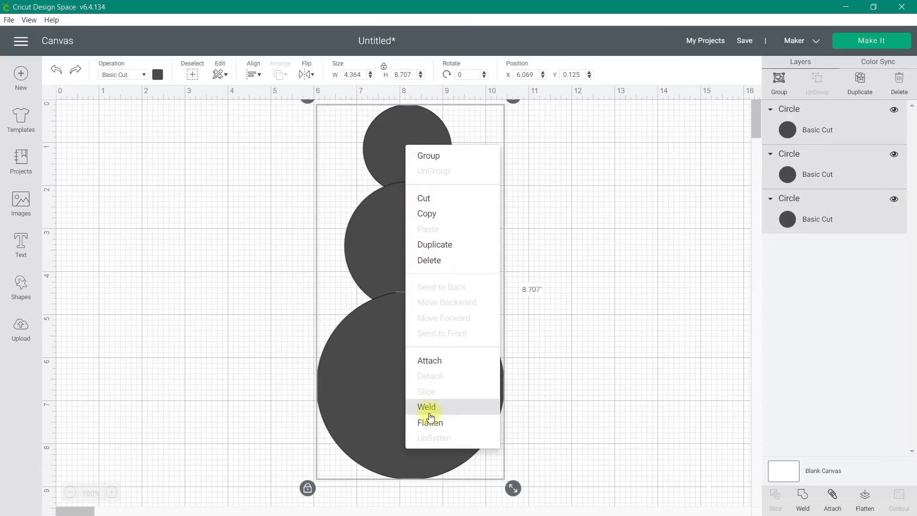
pyautogui.click(571, 338)
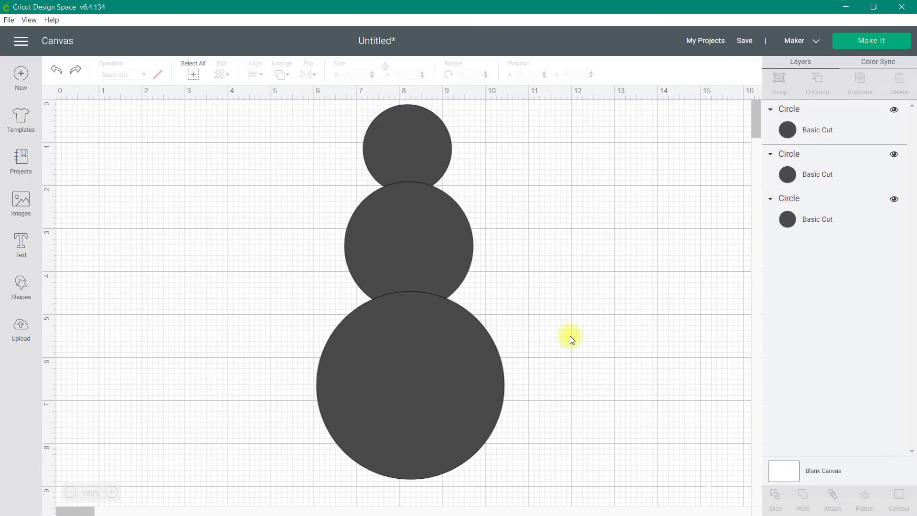
# Preview the welded snowman on the cutting mat, and undo the weld back on the canvas.
pyautogui.click(855, 41)
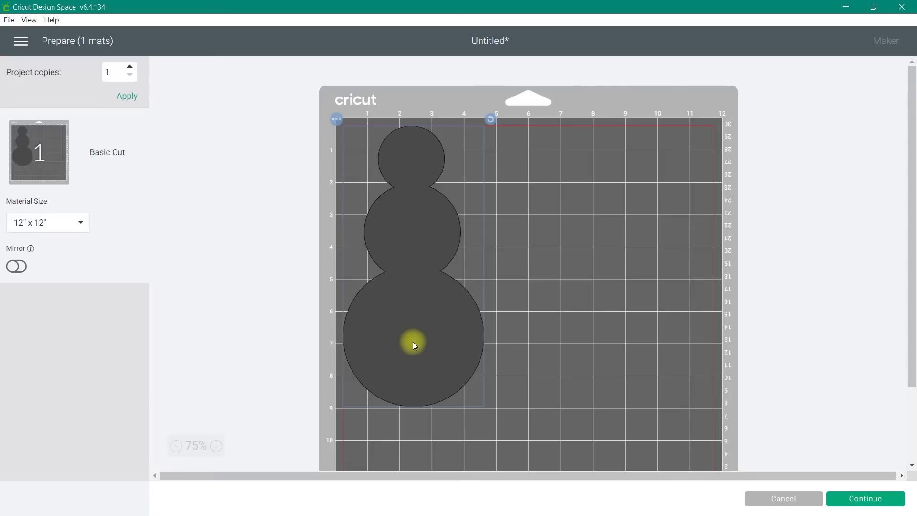
pyautogui.click(784, 498)
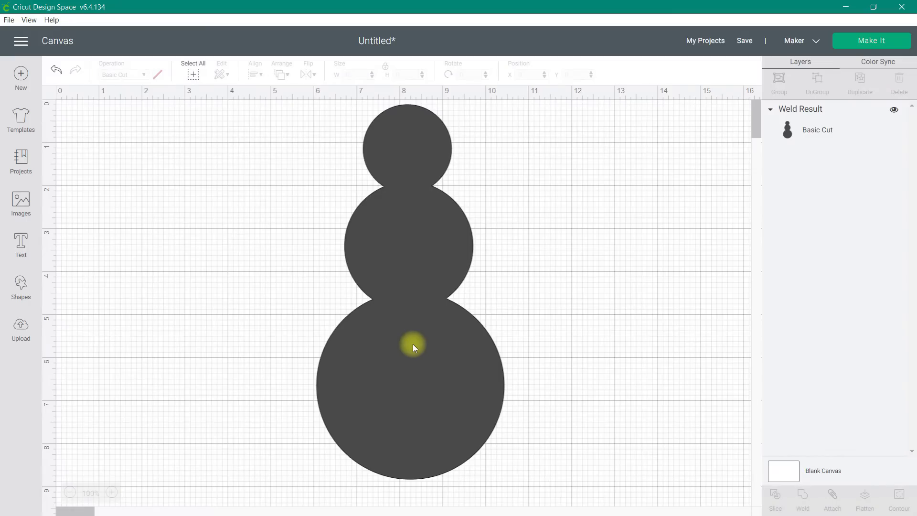
pyautogui.click(56, 72)
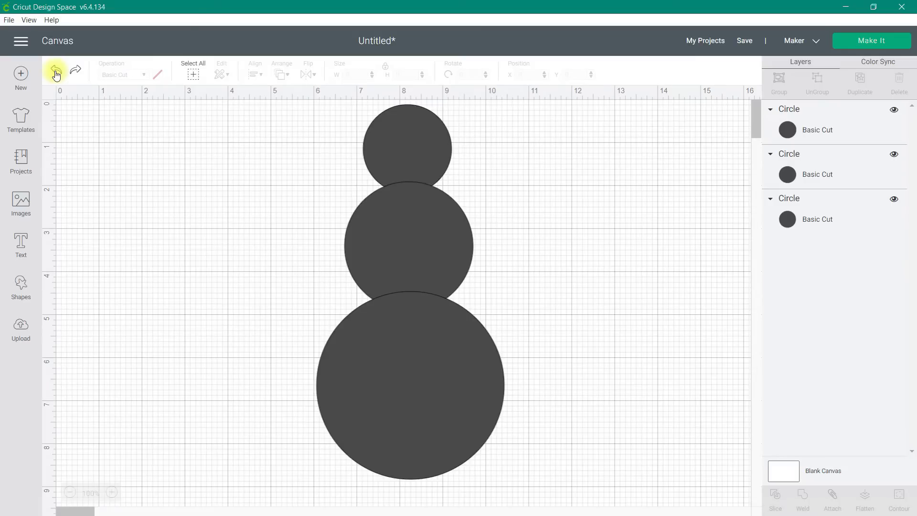
pyautogui.click(56, 72)
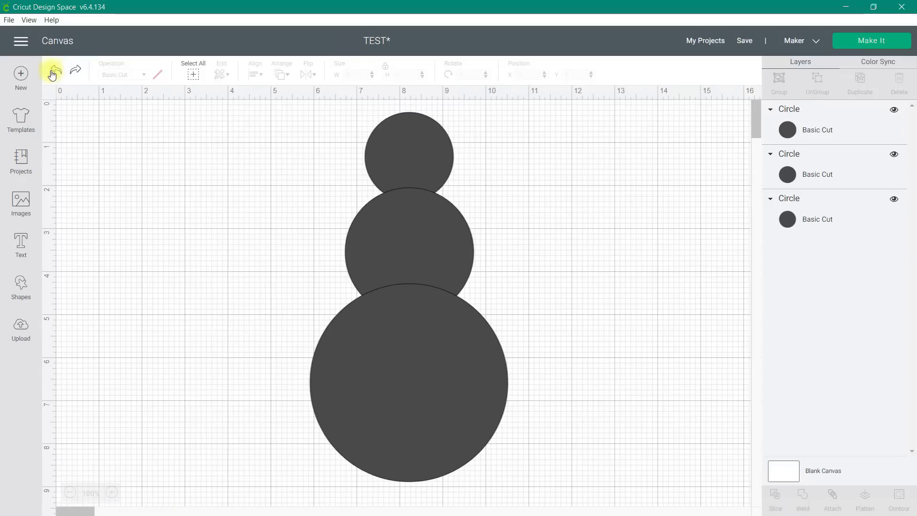
# Duplicate the three snowman circles twice, and group the copy moved beside the original.
pyautogui.moveTo(524, 454); pyautogui.dragTo(347, 96)
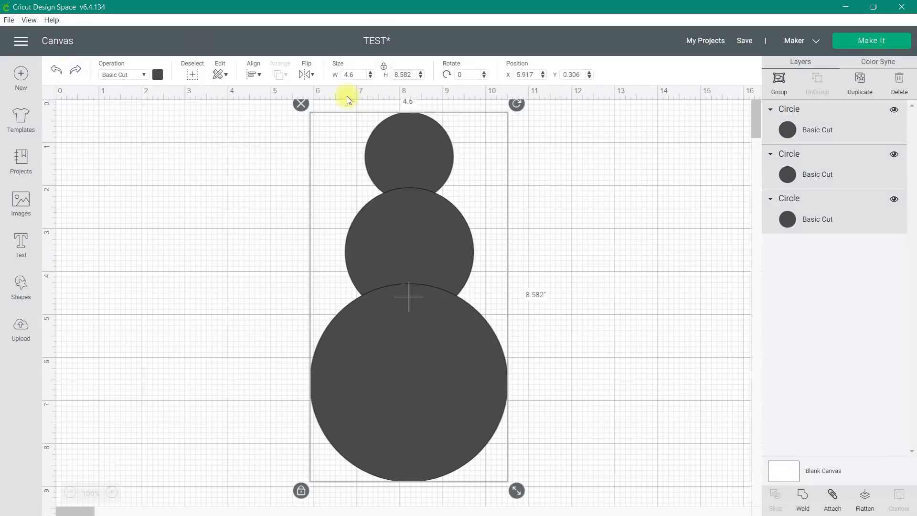
pyautogui.click(857, 88)
pyautogui.click(858, 88)
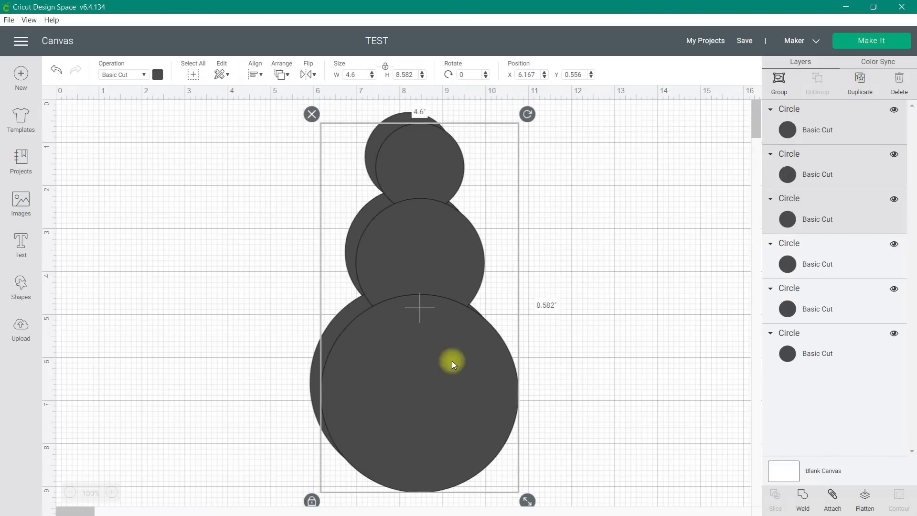
pyautogui.moveTo(447, 360); pyautogui.dragTo(635, 341)
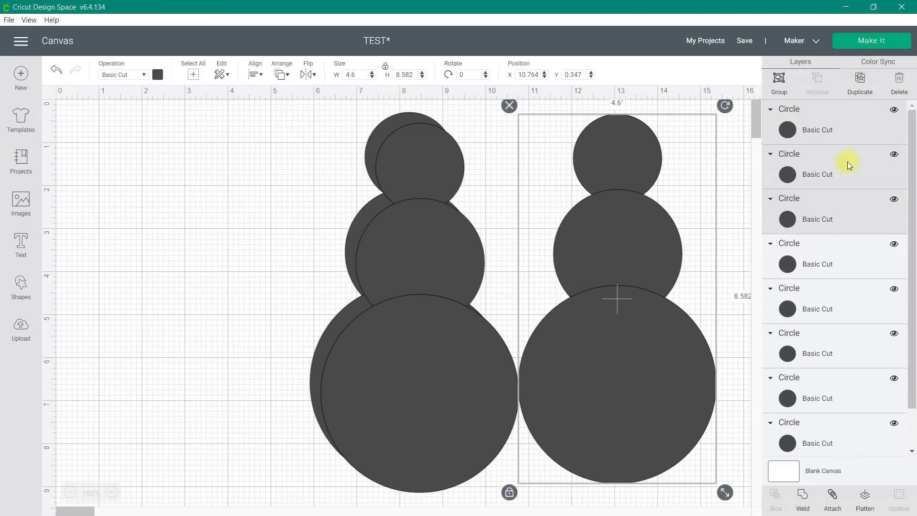
pyautogui.click(783, 78)
pyautogui.click(893, 110)
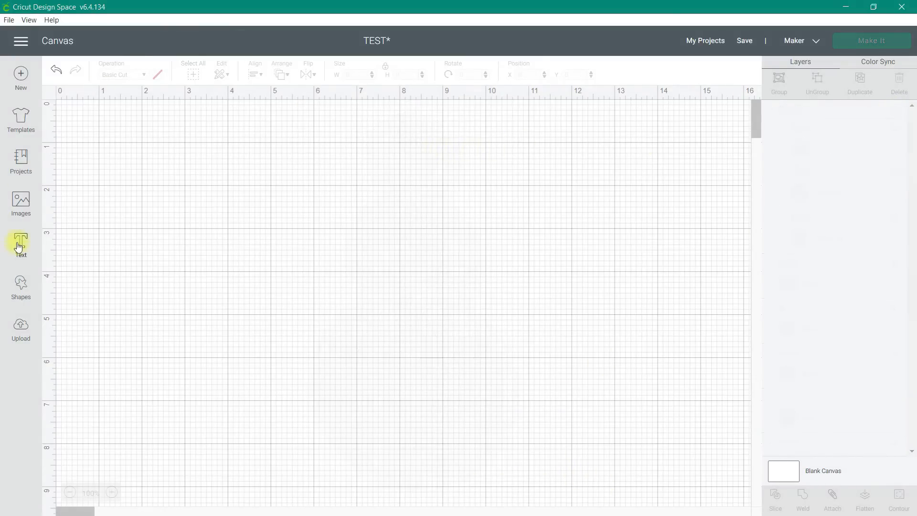
# Add a text object reading "happy" to the empty canvas.
pyautogui.click(17, 242)
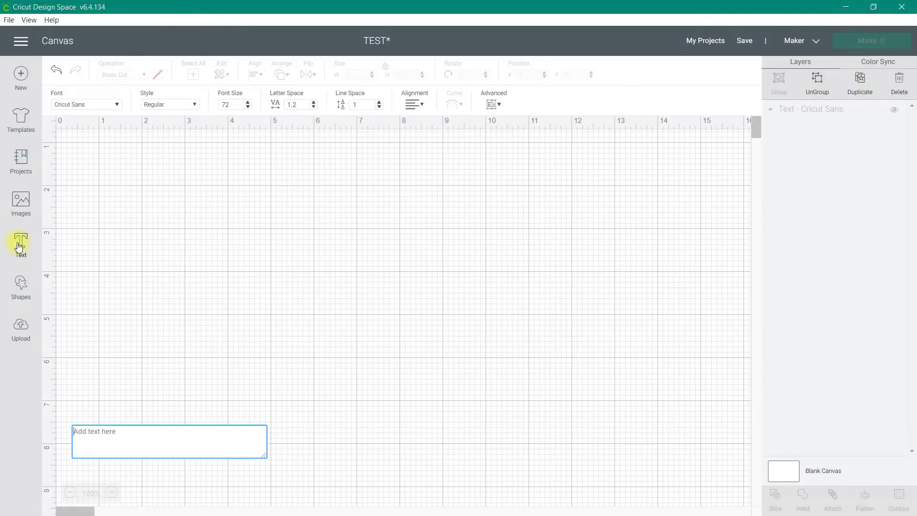
pyautogui.write('h')
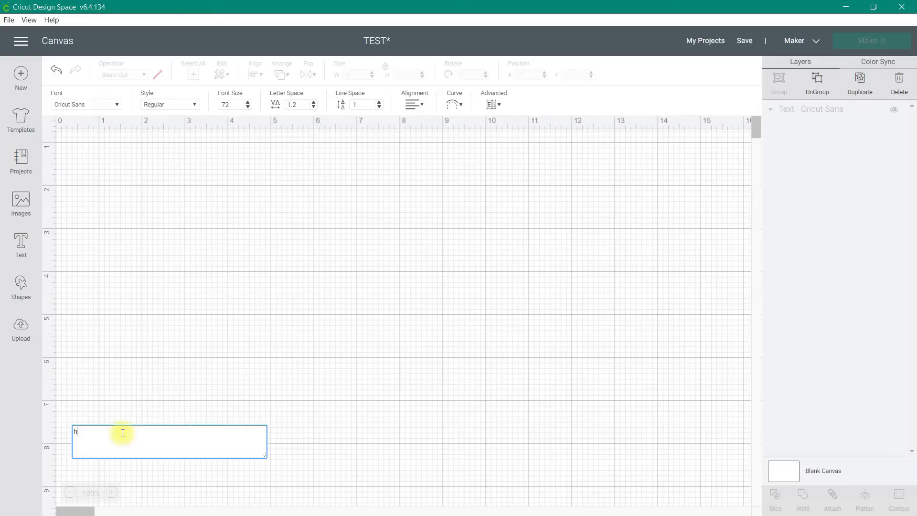
pyautogui.write('appy')
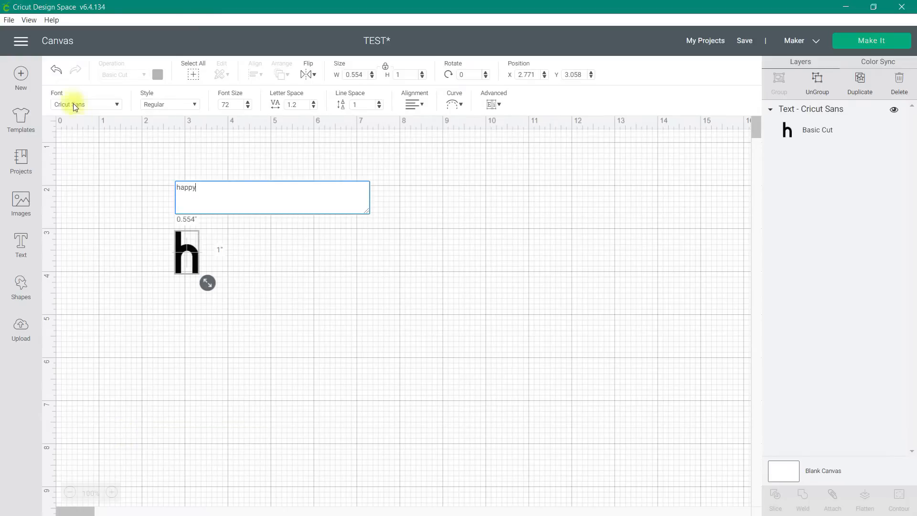
# Set the "happy" text in the Dandelion Script font and place the word, about 12.33 in wide, near the canvas's upper edge.
pyautogui.click(81, 105)
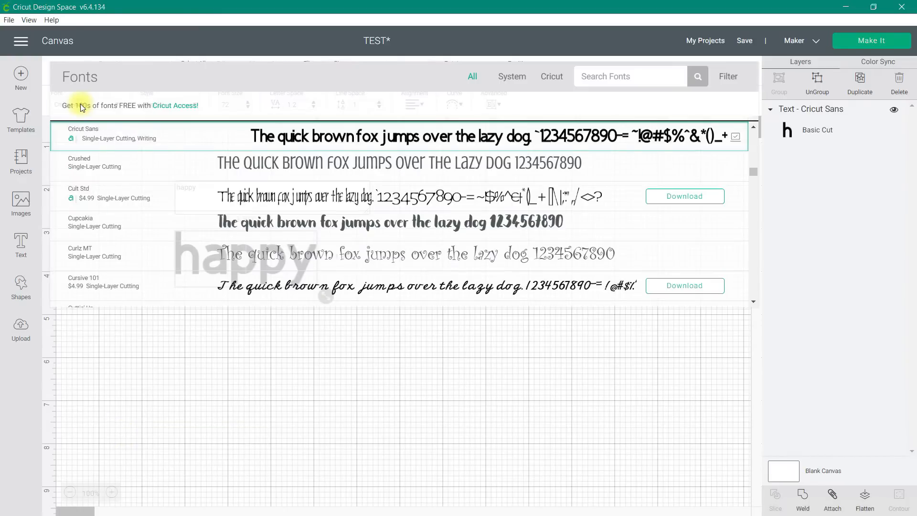
pyautogui.scroll(-3, 437, 196)
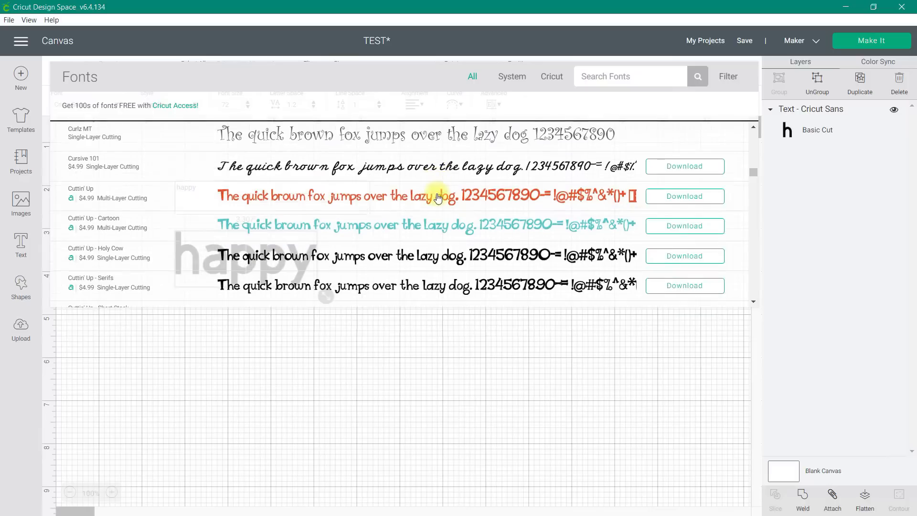
pyautogui.scroll(-3, 438, 197)
pyautogui.click(437, 197)
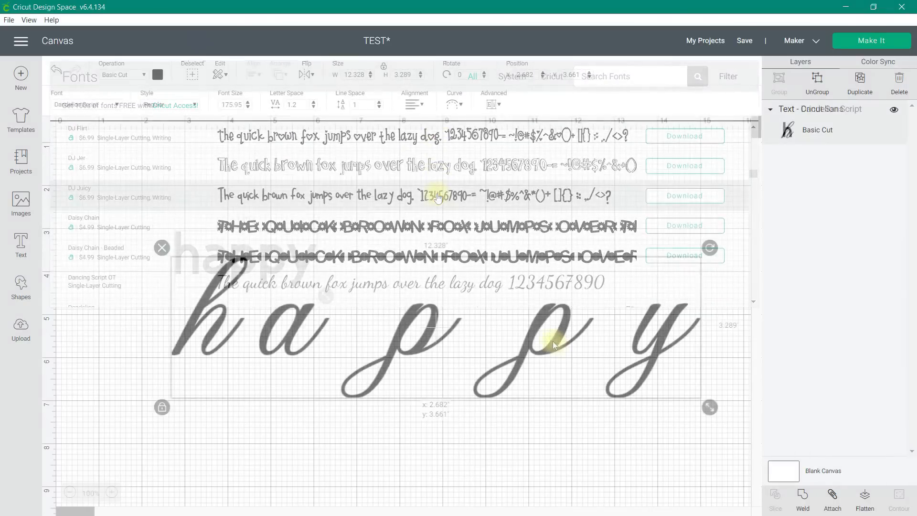
pyautogui.moveTo(519, 323); pyautogui.dragTo(505, 257)
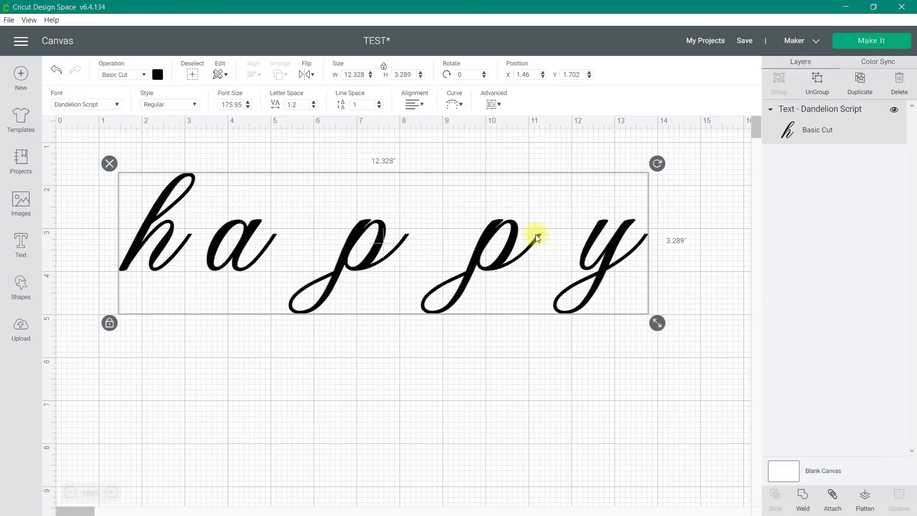
# Preview the widely spaced "happy" text on the cutting mat, and return to the canvas without accepting a larger mat.
pyautogui.click(886, 45)
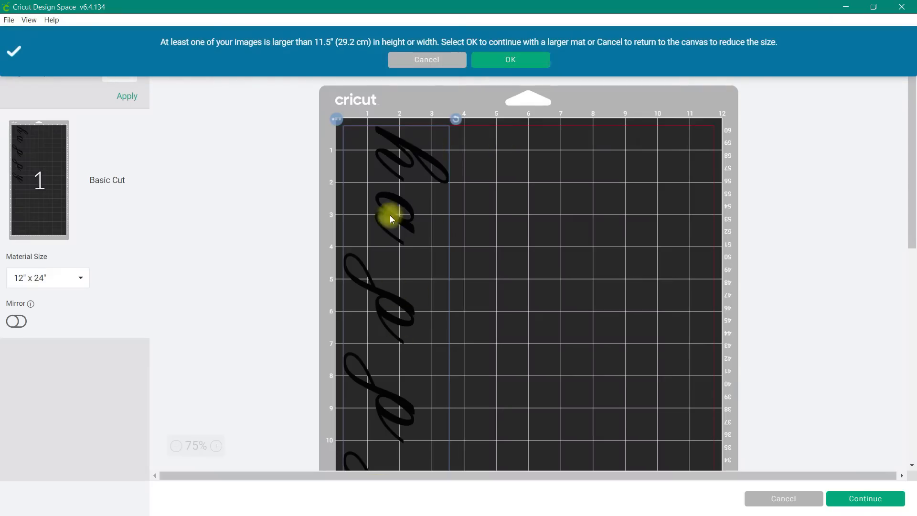
pyautogui.click(428, 58)
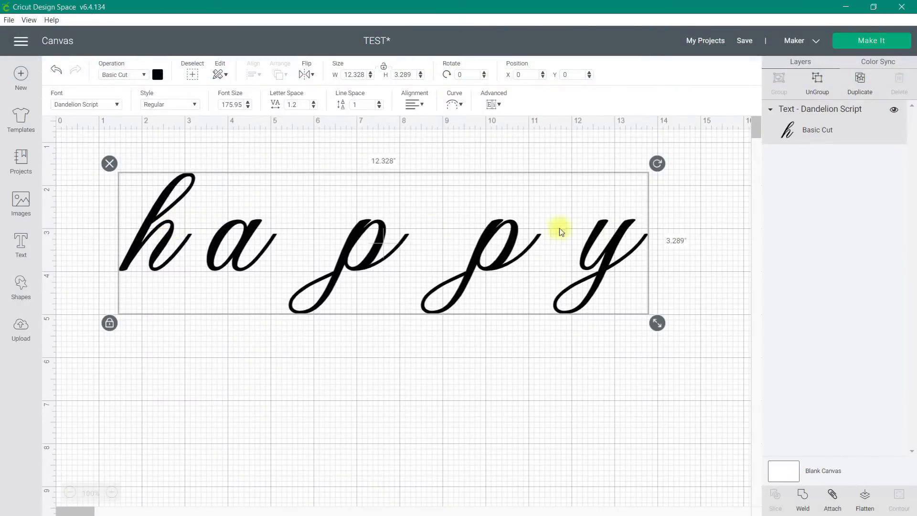
# Reduce the letter spacing of the "happy" text to -1.8.
pyautogui.click(314, 110)
pyautogui.click(314, 109)
pyautogui.click(314, 109)
pyautogui.click(313, 109)
pyautogui.click(314, 109)
pyautogui.click(314, 110)
pyautogui.click(314, 110)
pyautogui.click(314, 109)
pyautogui.click(314, 109)
pyautogui.click(313, 109)
pyautogui.click(314, 110)
pyautogui.click(313, 109)
pyautogui.click(313, 109)
# Ungroup "happy" into individual letters, and move both p's and the y closer so that all the letters overlap.
pyautogui.click(494, 104)
pyautogui.click(528, 123)
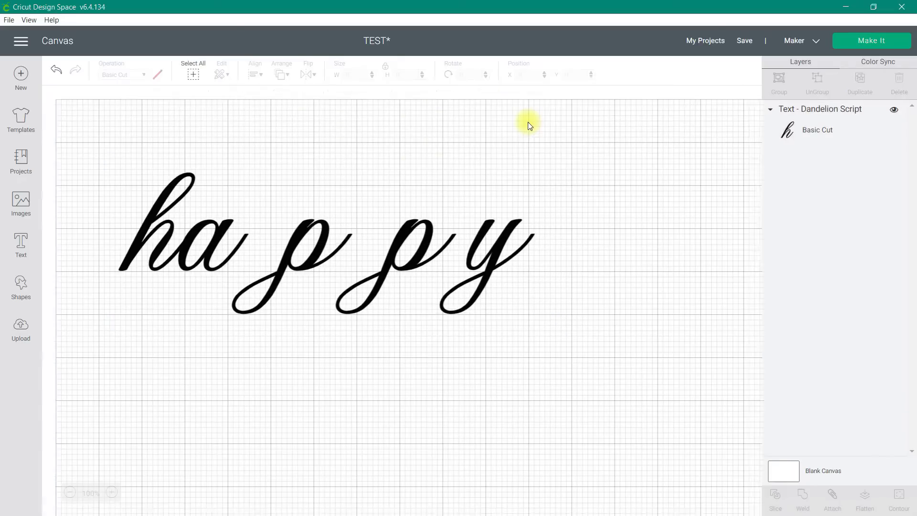
pyautogui.moveTo(324, 247); pyautogui.dragTo(270, 237)
pyautogui.moveTo(414, 251); pyautogui.dragTo(320, 249)
pyautogui.moveTo(496, 251); pyautogui.dragTo(372, 246)
pyautogui.click(444, 241)
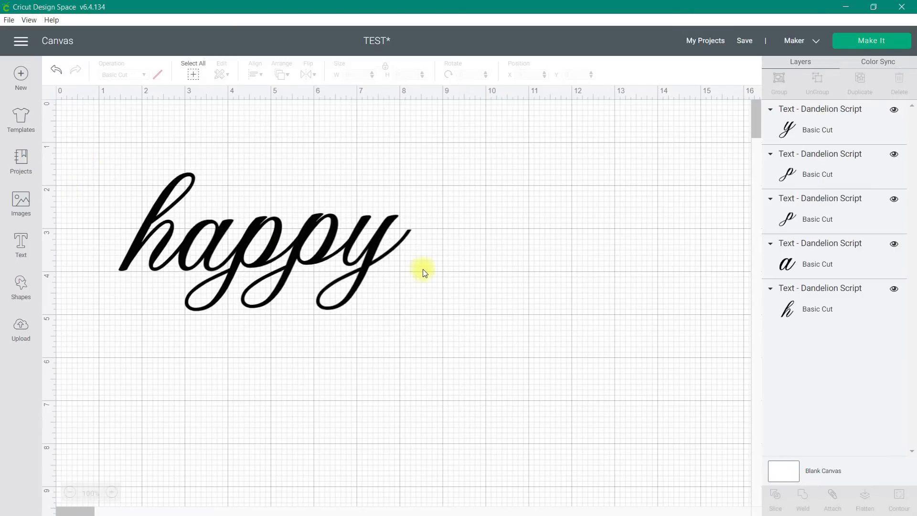
# Check each letter's separate layer in turn, and preview the unwelded letters on the cutting mat.
pyautogui.click(850, 129)
pyautogui.click(840, 175)
pyautogui.click(833, 220)
pyautogui.click(832, 268)
pyautogui.click(817, 307)
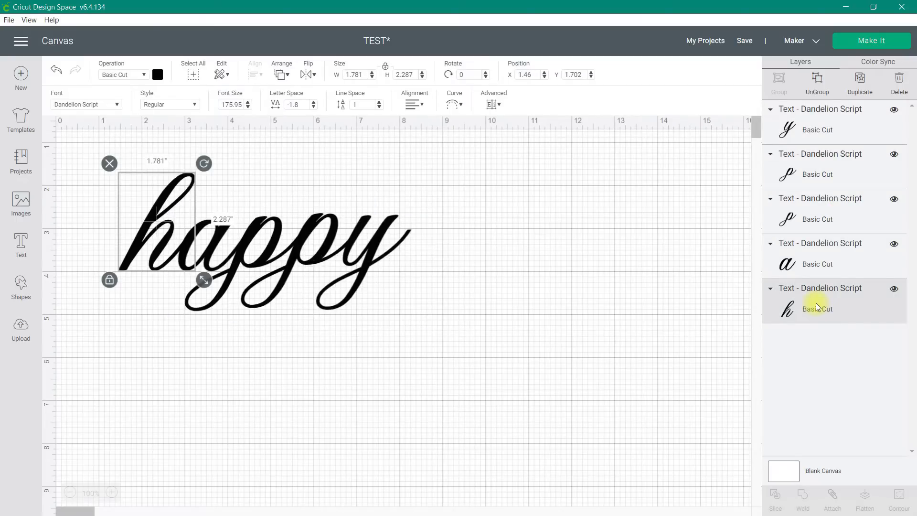
pyautogui.click(846, 37)
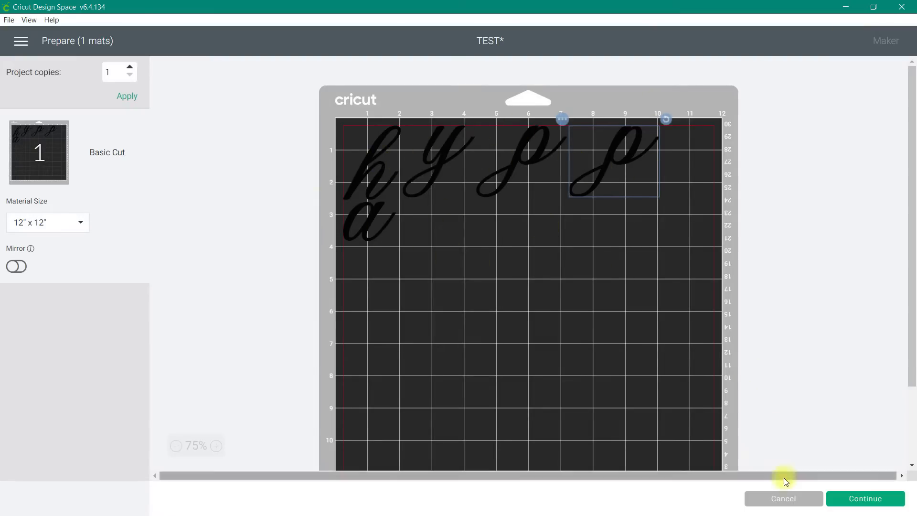
pyautogui.click(779, 498)
# Weld all five letters of "happy" into one connected shape.
pyautogui.moveTo(428, 321); pyautogui.dragTo(90, 137)
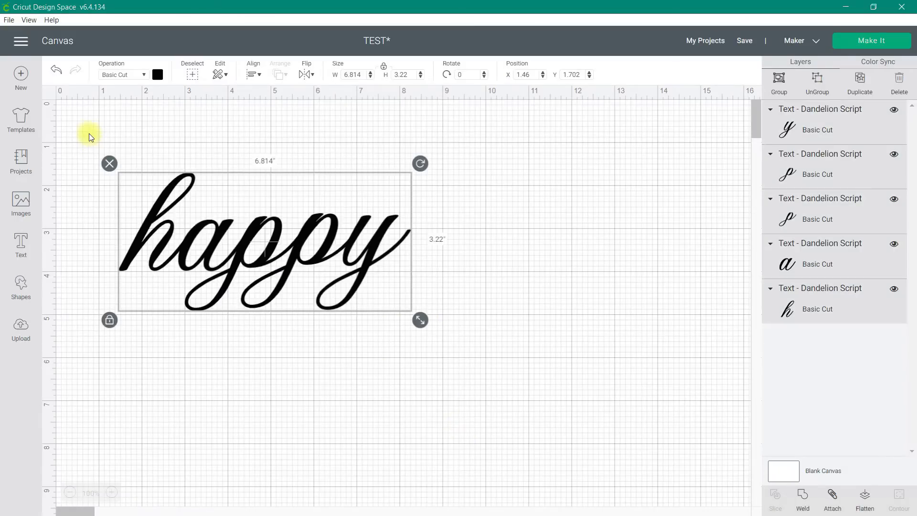
pyautogui.click(804, 497)
pyautogui.click(627, 271)
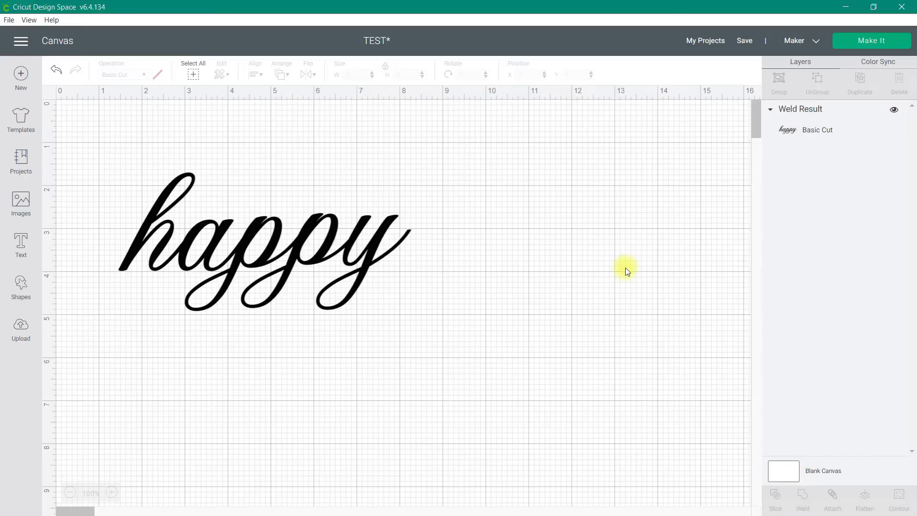
# Select the welded "happy" layer, preview it on the cutting mat, and return to the canvas.
pyautogui.click(798, 132)
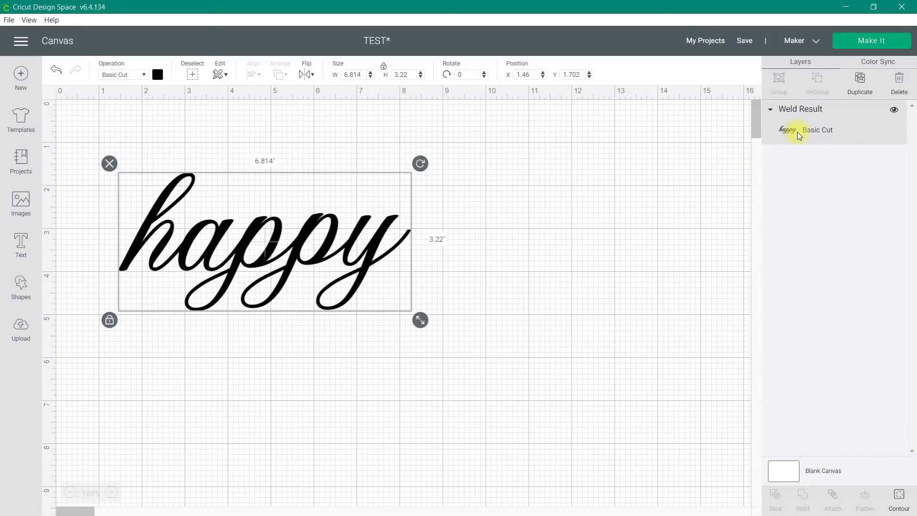
pyautogui.click(869, 41)
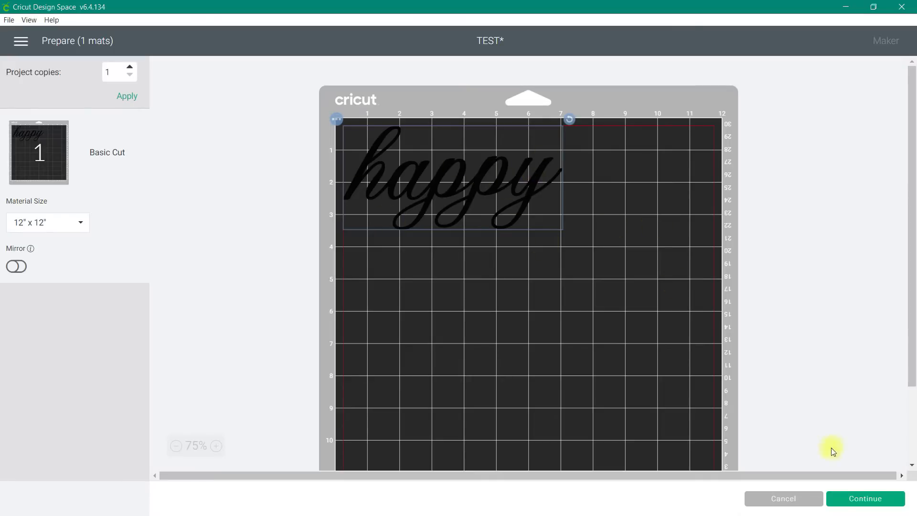
pyautogui.click(802, 498)
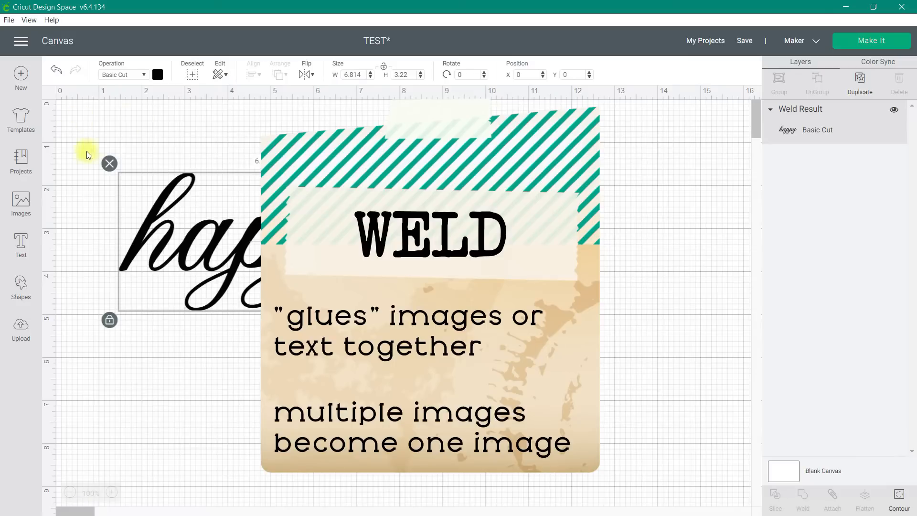
# Delete the welded word "happy" and insert three multi-piece snowflake images found by searching the image library for "snowflakes".
pyautogui.click(110, 163)
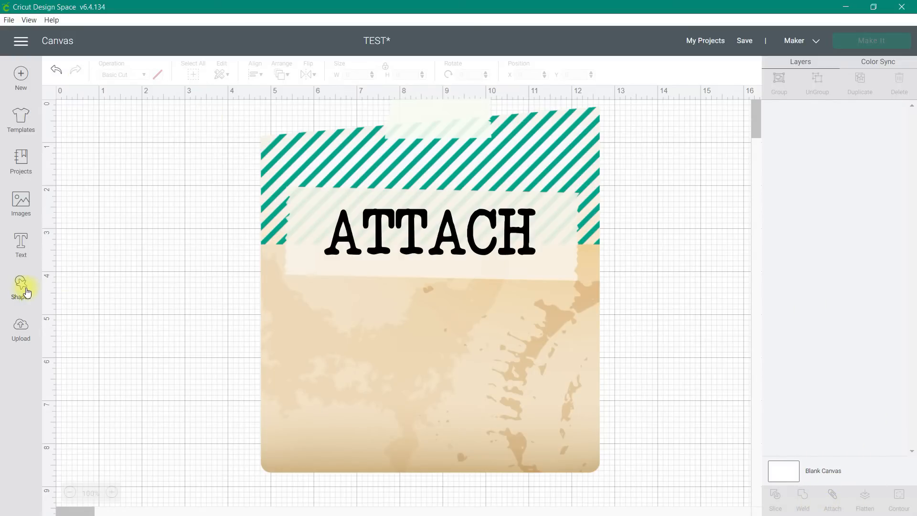
pyautogui.click(22, 244)
pyautogui.click(20, 203)
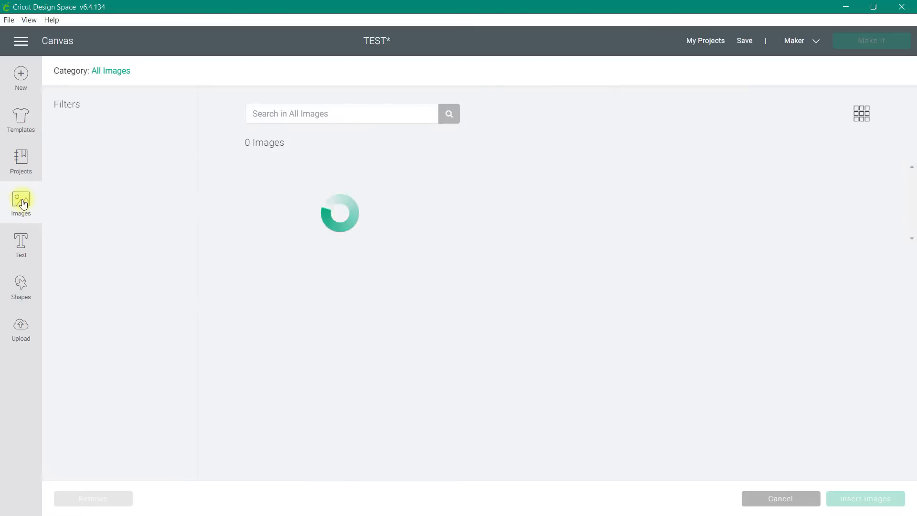
pyautogui.click(348, 115)
pyautogui.write('no')
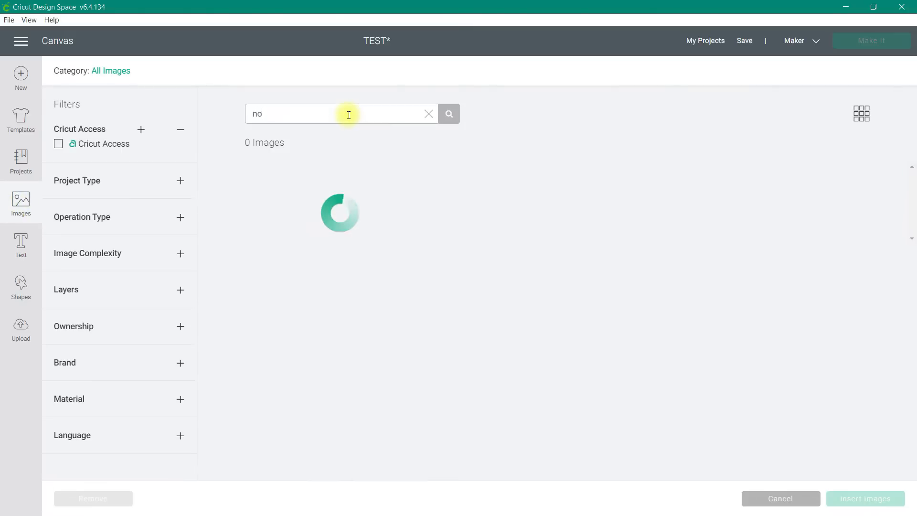
pyautogui.write('wflakes')
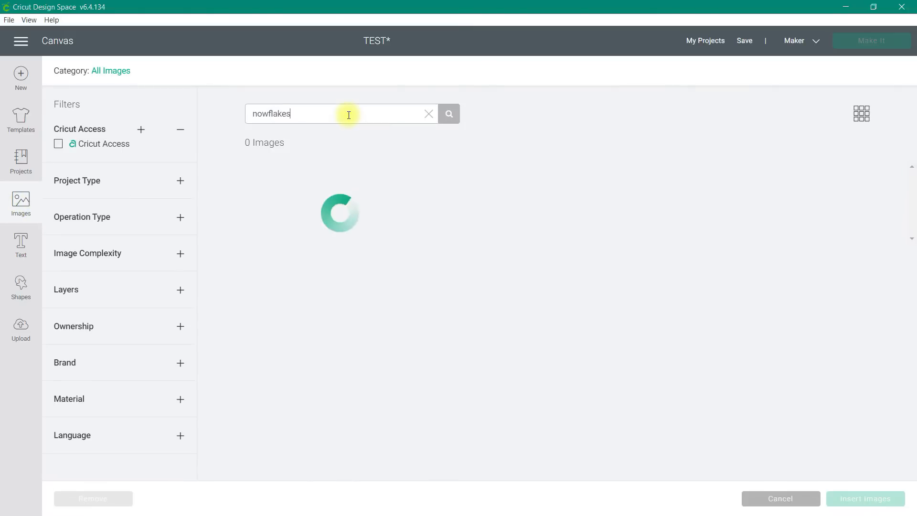
pyautogui.click(257, 110)
pyautogui.write('s')
pyautogui.click(450, 114)
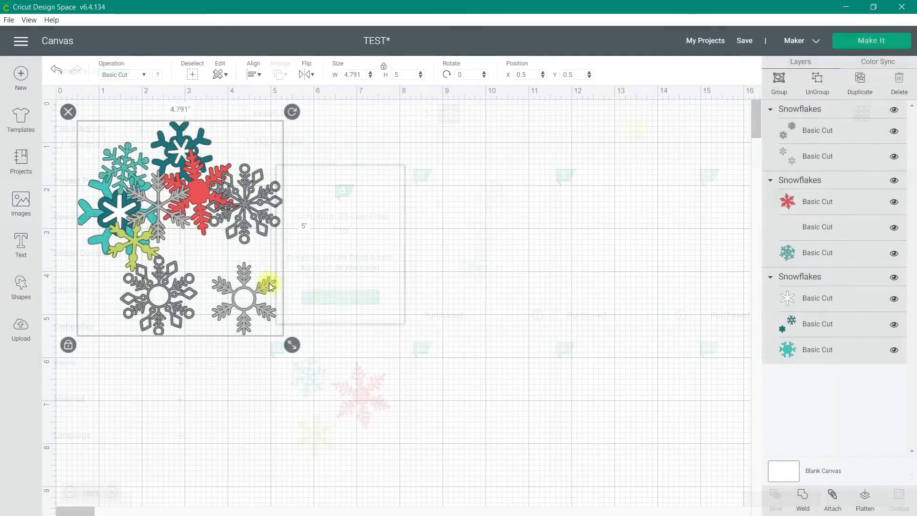
# Spread the inserted snowflake sets apart across the canvas so that none of the snowflakes overlap.
pyautogui.moveTo(243, 297); pyautogui.dragTo(503, 301)
pyautogui.click(510, 234)
pyautogui.moveTo(509, 228); pyautogui.dragTo(183, 160)
pyautogui.moveTo(410, 255); pyautogui.dragTo(575, 323)
pyautogui.moveTo(388, 210); pyautogui.dragTo(325, 317)
pyautogui.moveTo(202, 178); pyautogui.dragTo(245, 171)
pyautogui.moveTo(366, 255); pyautogui.dragTo(320, 289)
pyautogui.moveTo(175, 238); pyautogui.dragTo(170, 245)
pyautogui.moveTo(603, 262); pyautogui.dragTo(488, 254)
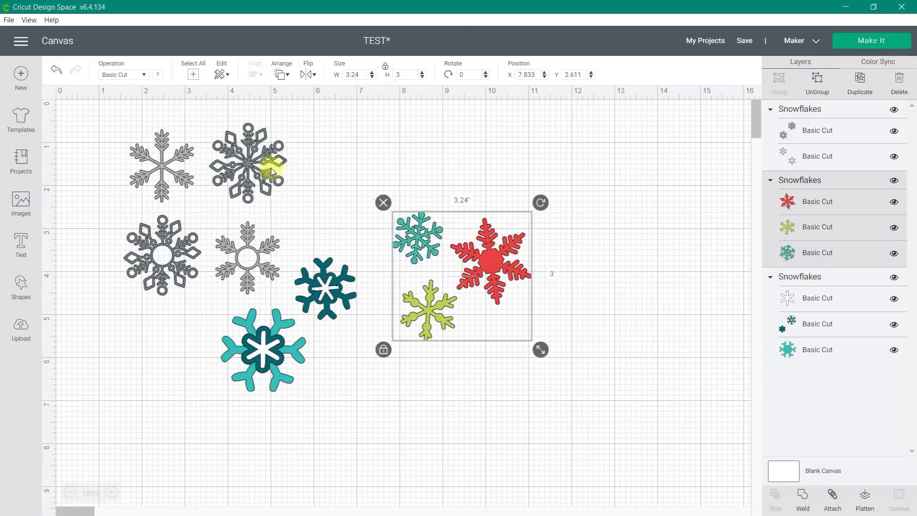
# Ungroup the grey snowflake set and move its dark grey pair to the far side of the red, green and teal set.
pyautogui.click(261, 171)
pyautogui.click(813, 90)
pyautogui.moveTo(265, 168); pyautogui.dragTo(639, 276)
pyautogui.moveTo(500, 234); pyautogui.dragTo(535, 217)
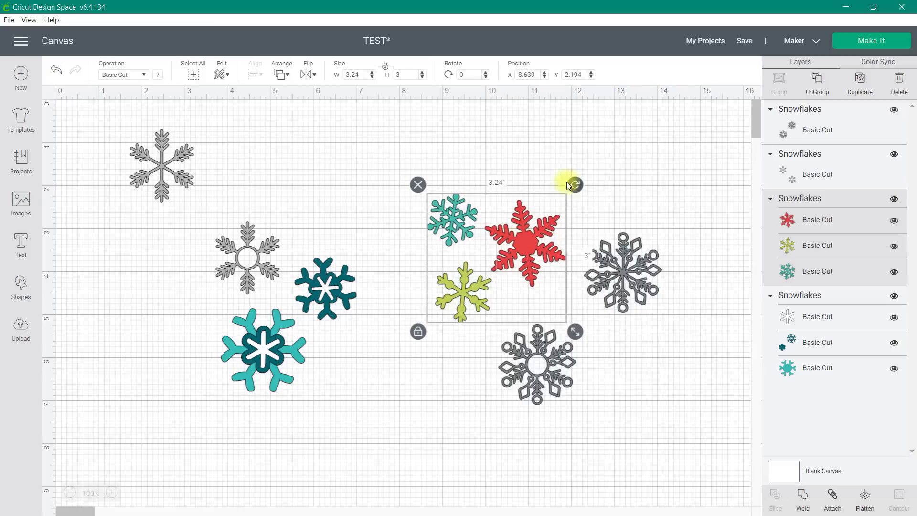
# Rotate the red, green and teal snowflake set clockwise, and move the two-tone teal set and the light grey pair closer to it.
pyautogui.moveTo(572, 189); pyautogui.dragTo(595, 256)
pyautogui.click(532, 261)
pyautogui.moveTo(319, 300); pyautogui.dragTo(436, 349)
pyautogui.moveTo(234, 266); pyautogui.dragTo(351, 302)
pyautogui.click(634, 340)
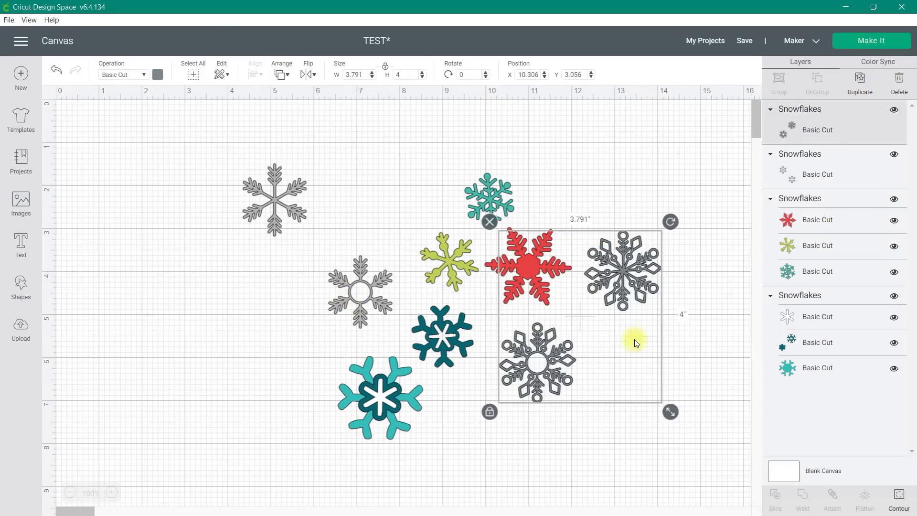
pyautogui.click(707, 281)
# Preview how the unattached snowflakes are distributed over the cutting mats, and return to the canvas.
pyautogui.click(855, 41)
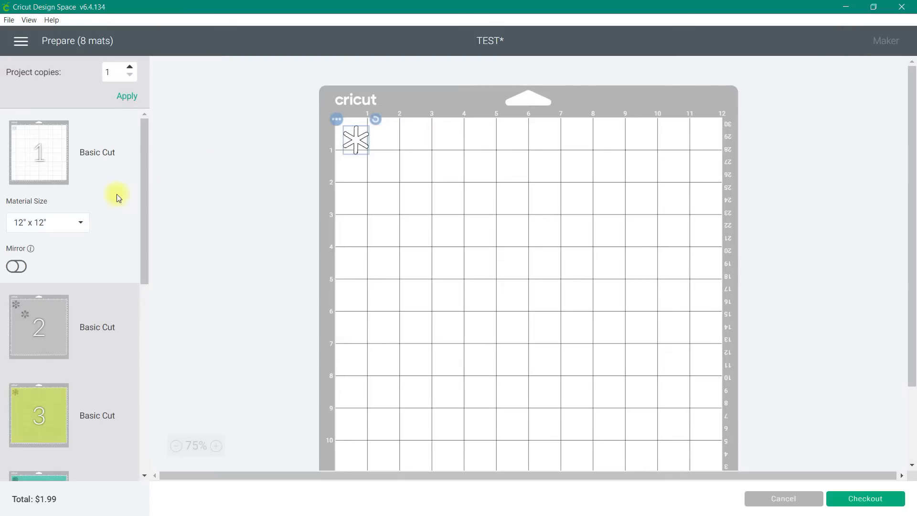
pyautogui.scroll(-10, 32, 198)
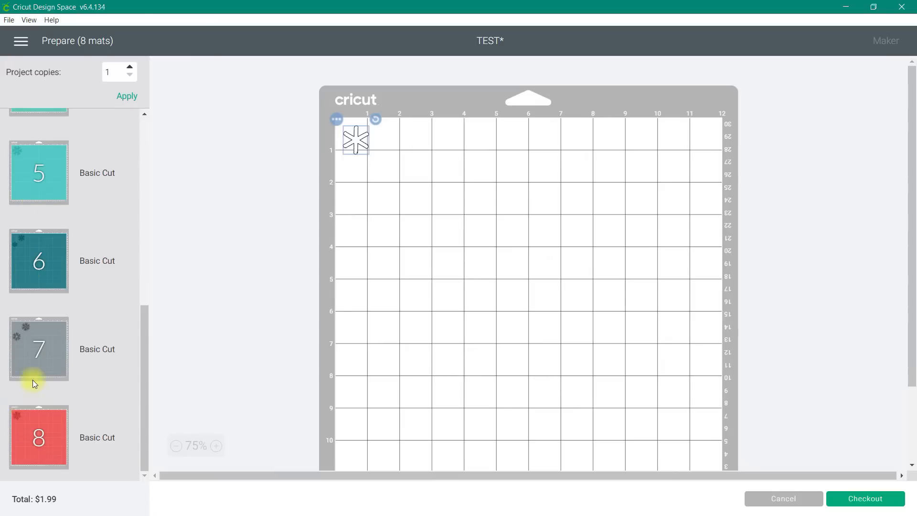
pyautogui.scroll(10, 32, 380)
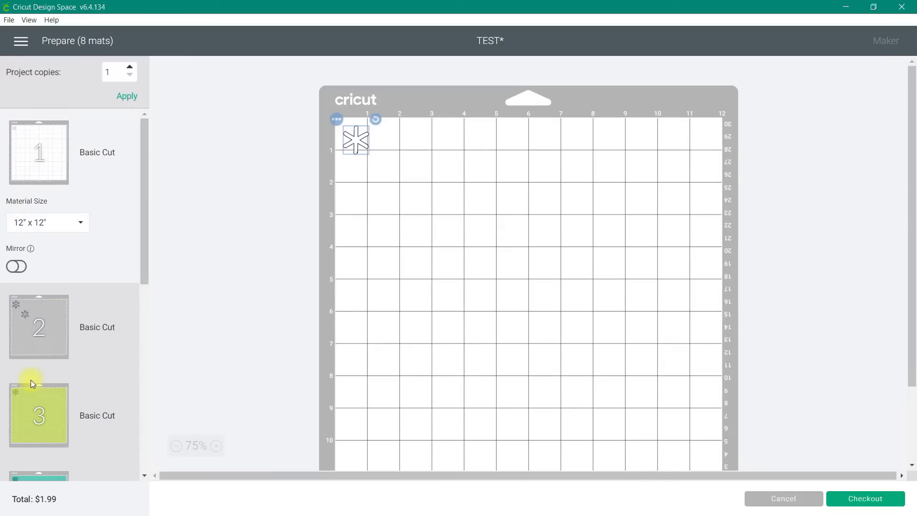
pyautogui.scroll(-10, 16, 286)
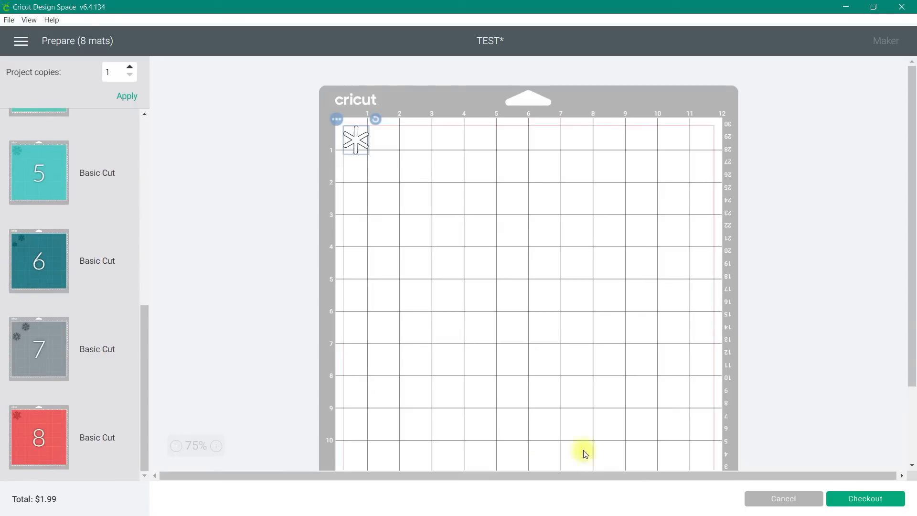
pyautogui.click(748, 500)
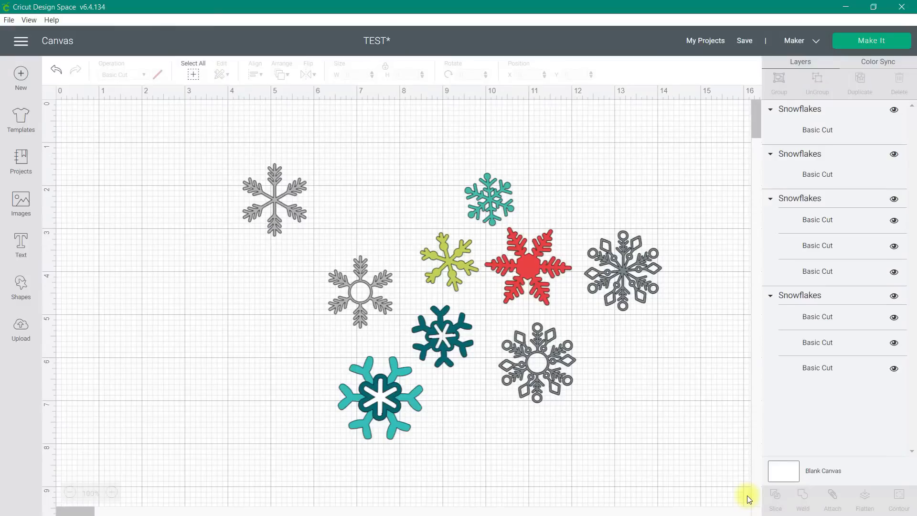
# Attach all the snowflakes together and preview their arrangement on the cutting mat.
pyautogui.click(192, 77)
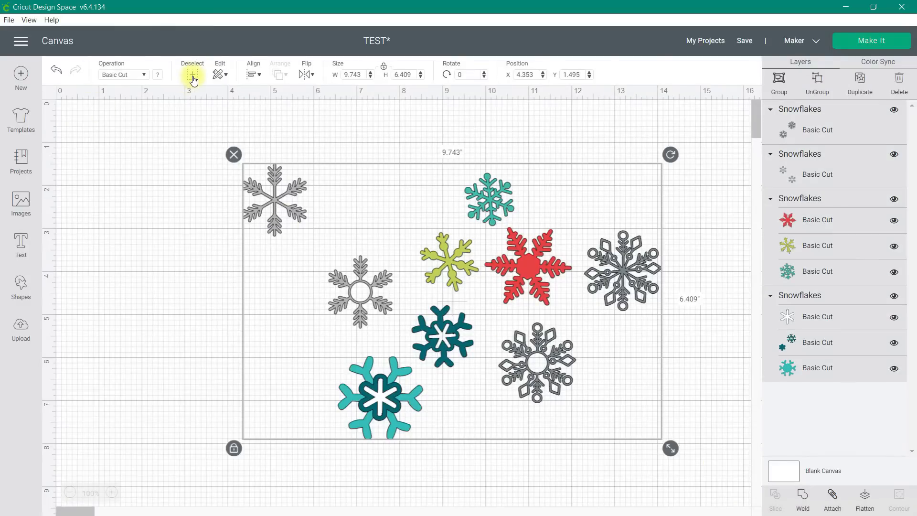
pyautogui.click(833, 496)
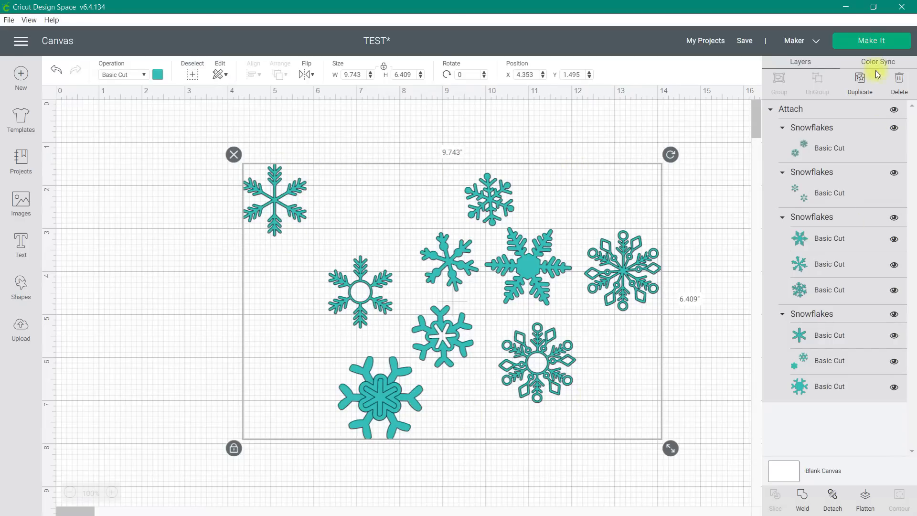
pyautogui.click(866, 41)
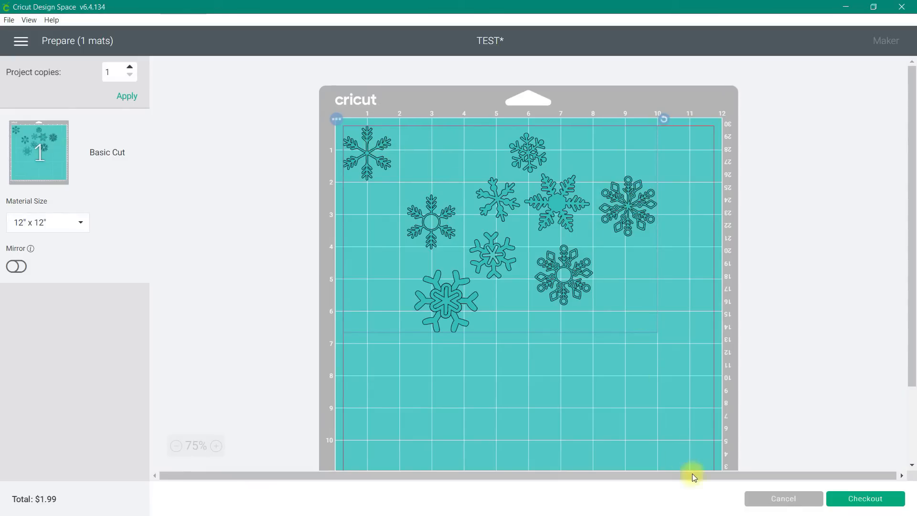
pyautogui.click(785, 498)
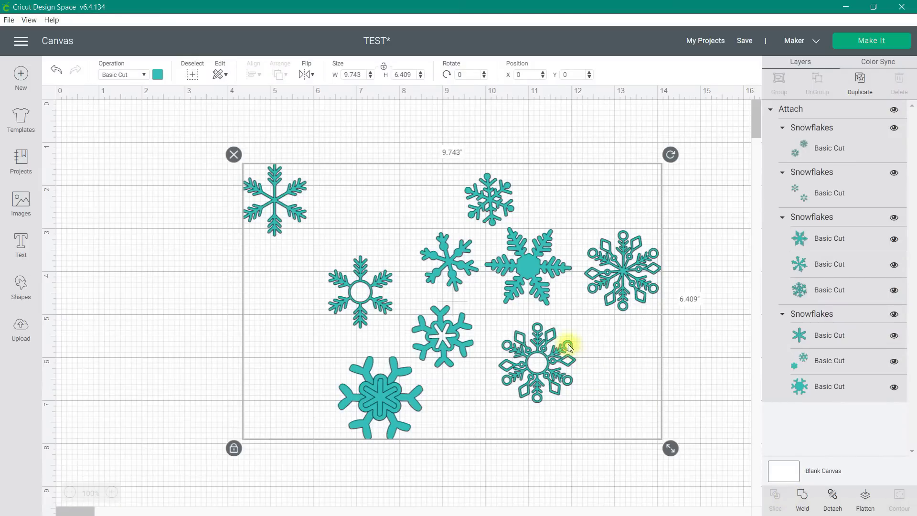
# Undo attaching the snowflakes.
pyautogui.click(54, 72)
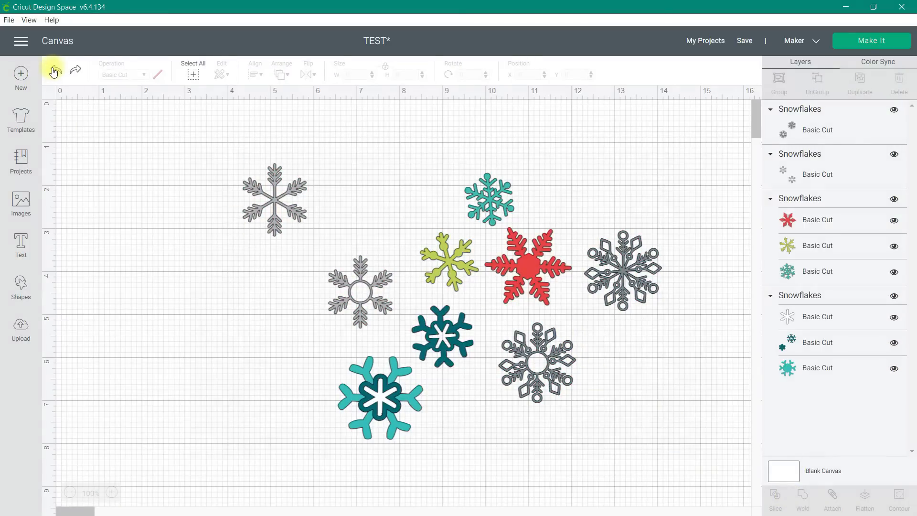
pyautogui.click(54, 72)
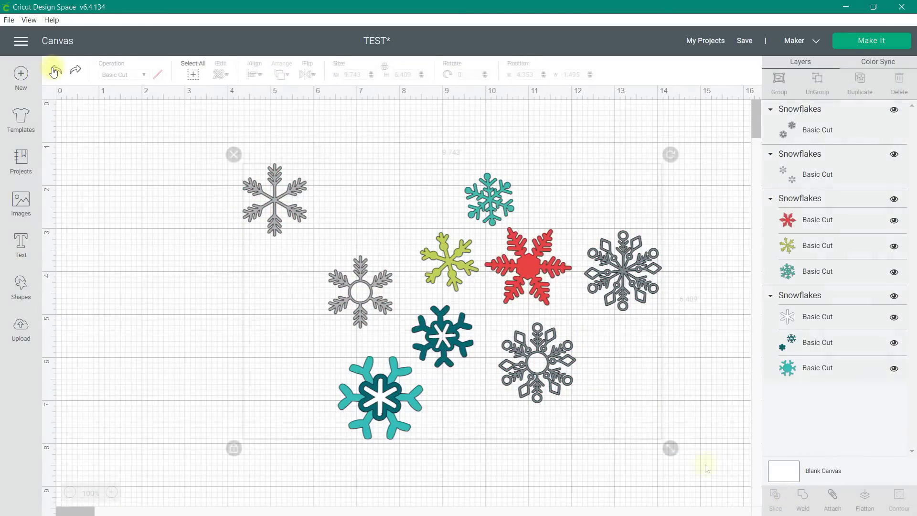
# Add a circle to an empty canvas and enlarge it to about 7.69 inches in diameter.
pyautogui.click(32, 283)
pyautogui.click(110, 202)
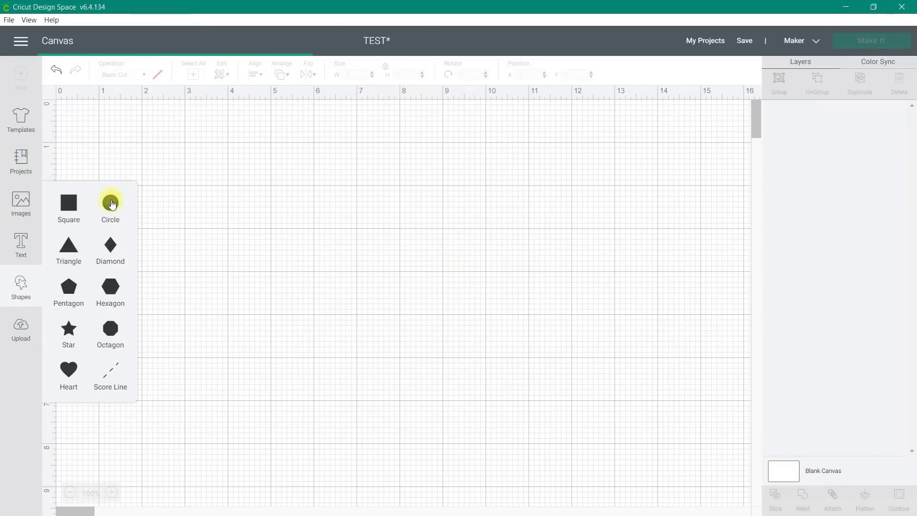
pyautogui.moveTo(212, 270); pyautogui.dragTo(413, 456)
pyautogui.moveTo(317, 321); pyautogui.dragTo(405, 324)
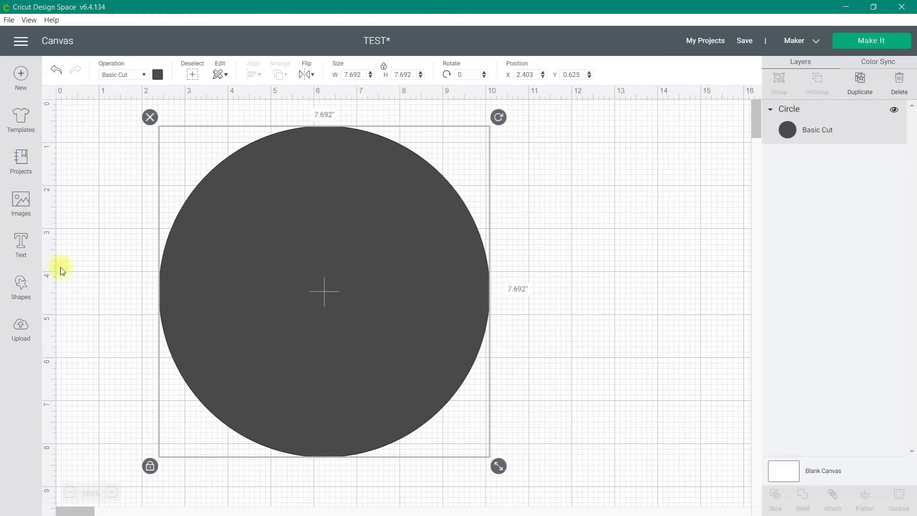
# Add a heart beside the circle and enlarge it to about 4.46 by 4.22 inches.
pyautogui.click(16, 286)
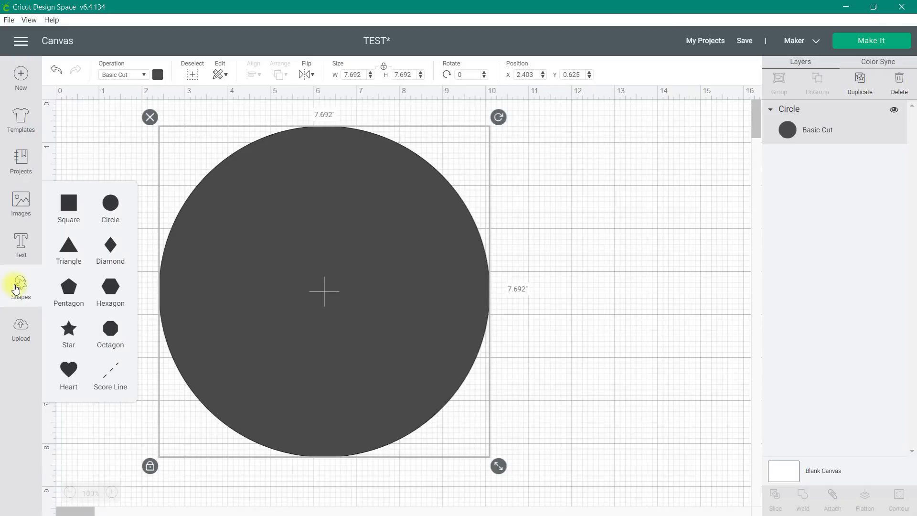
pyautogui.click(69, 370)
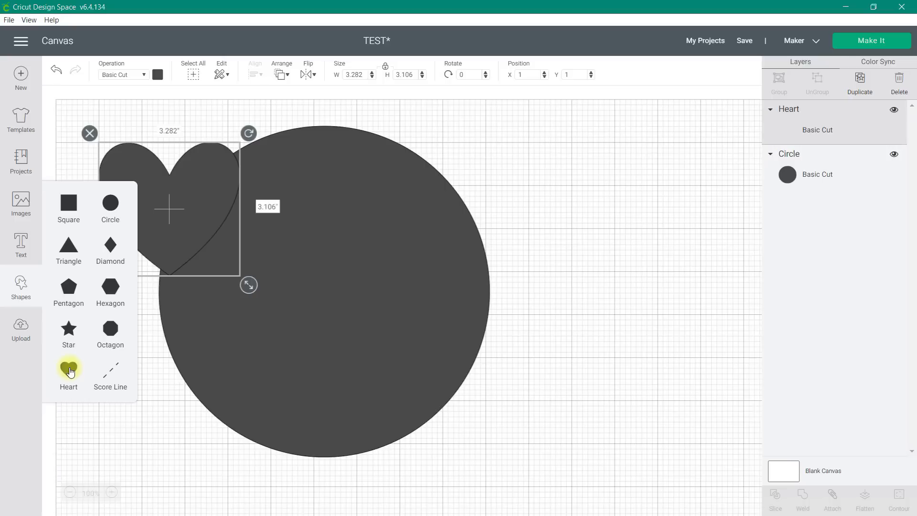
pyautogui.moveTo(191, 240); pyautogui.dragTo(607, 270)
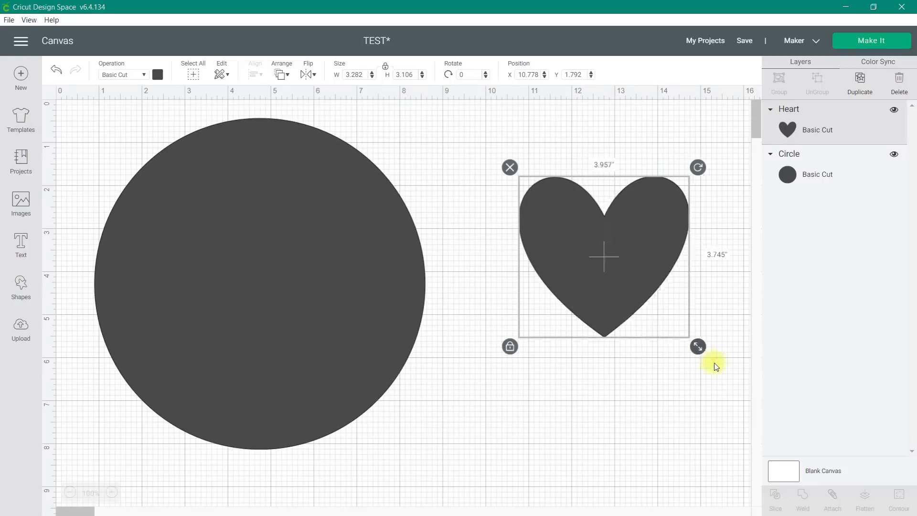
pyautogui.moveTo(710, 365); pyautogui.dragTo(716, 366)
pyautogui.moveTo(626, 264); pyautogui.dragTo(595, 265)
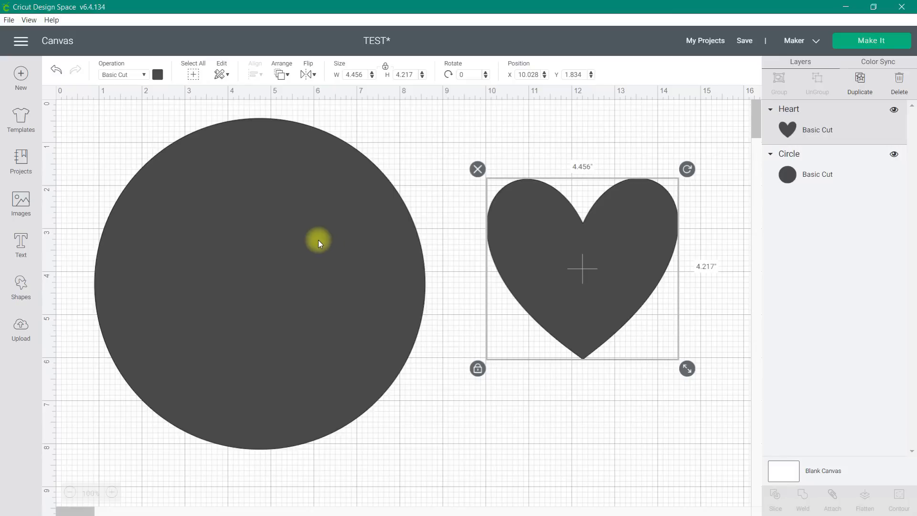
# Change the circle's material color to white.
pyautogui.click(317, 182)
pyautogui.click(163, 75)
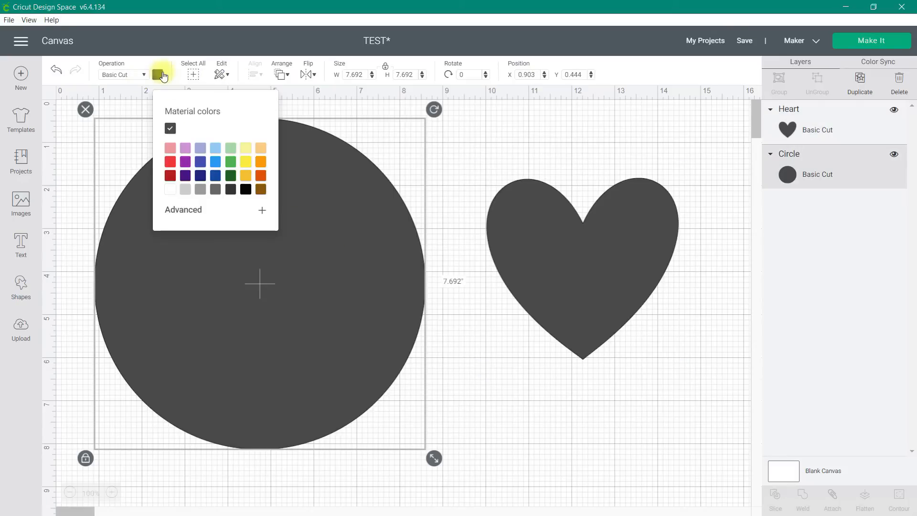
pyautogui.click(170, 190)
# Set the heart's operation to Pen in Raspberry and choose its pen type.
pyautogui.click(546, 250)
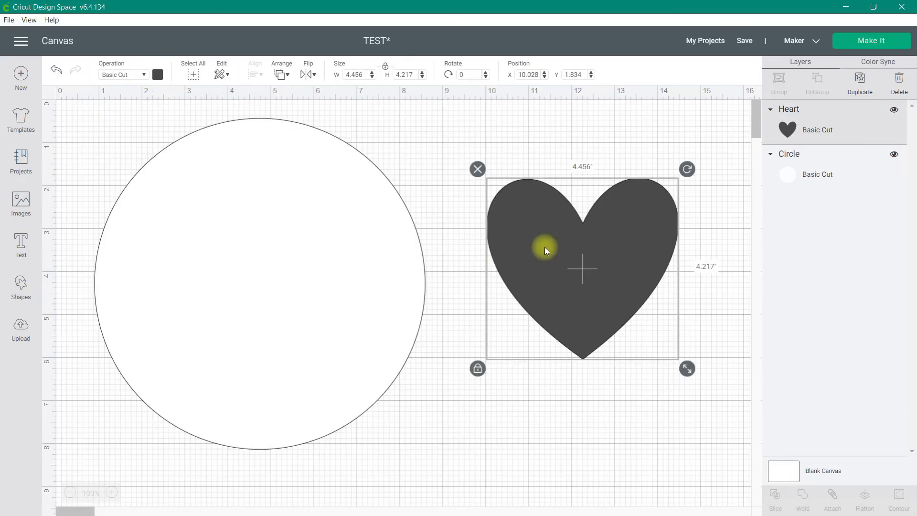
pyautogui.click(119, 74)
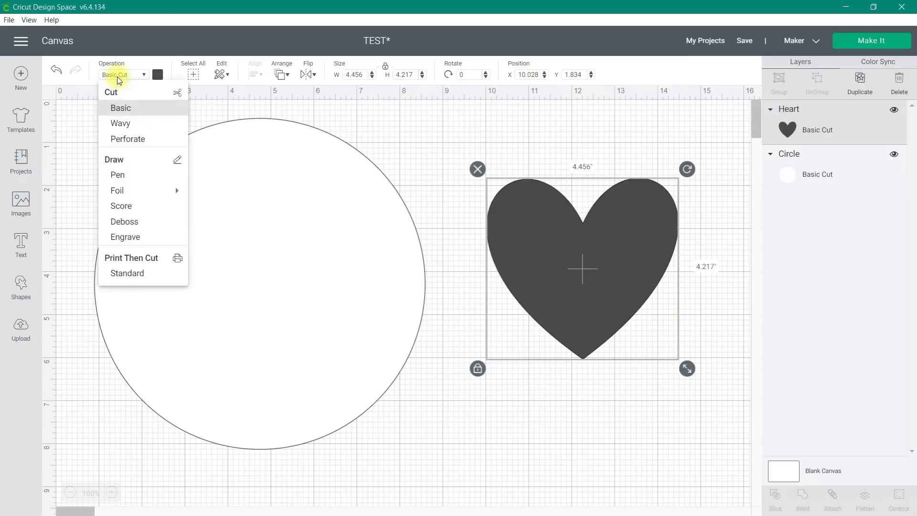
pyautogui.click(117, 175)
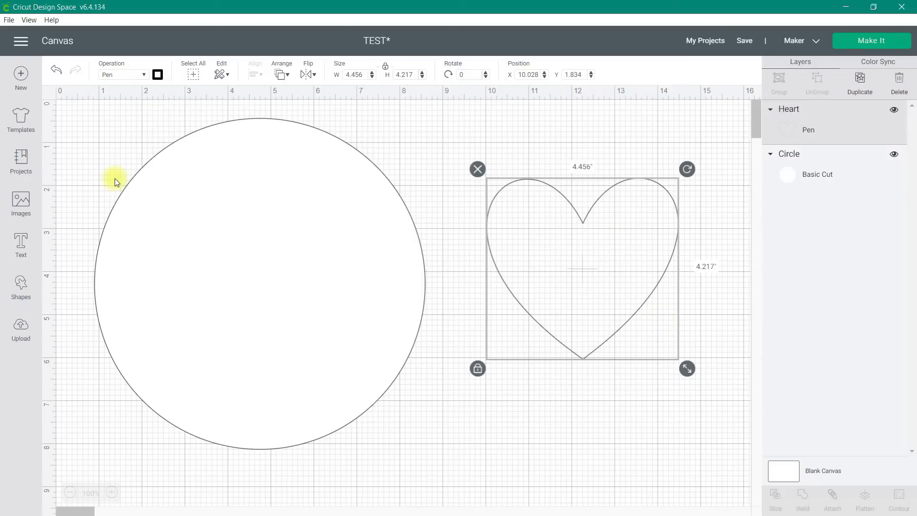
pyautogui.click(157, 75)
pyautogui.click(186, 236)
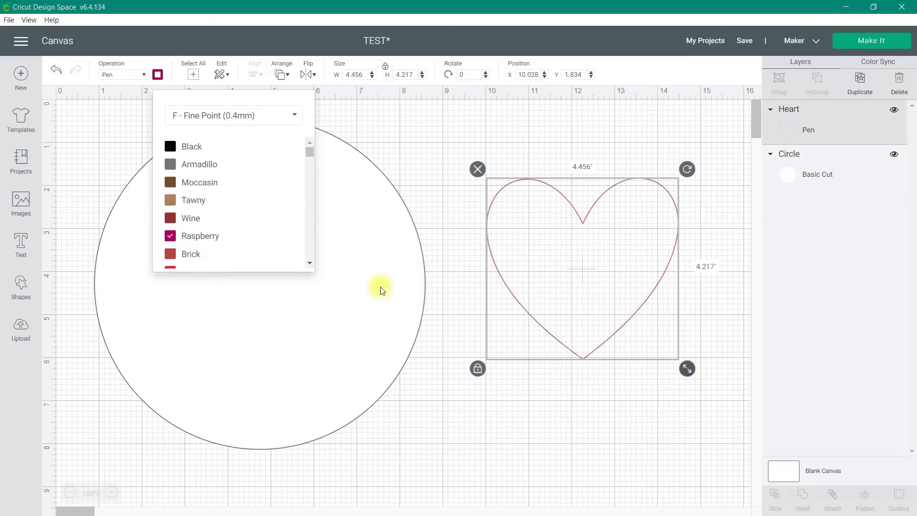
pyautogui.click(204, 114)
pyautogui.click(206, 197)
# Move the heart toward the circle, and preview the separate Pen and Basic Cut mats before returning to the canvas.
pyautogui.moveTo(588, 338); pyautogui.dragTo(557, 338)
pyautogui.click(863, 41)
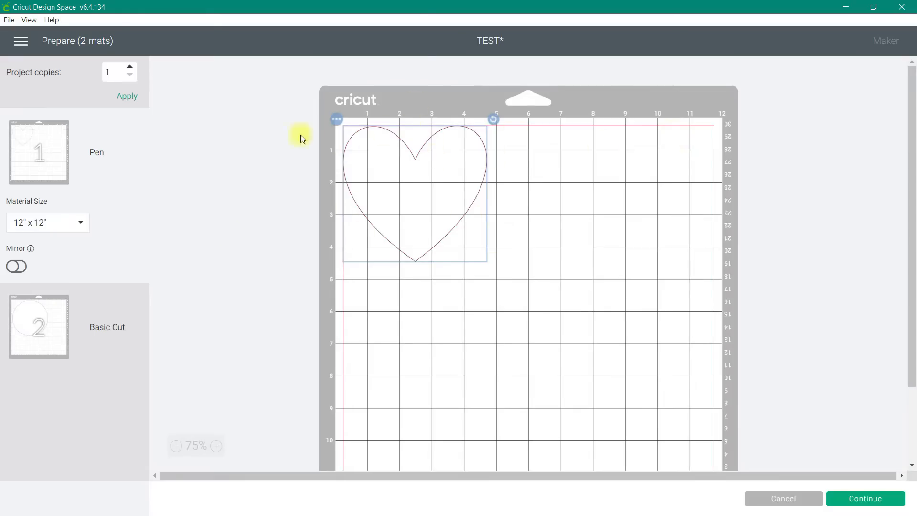
pyautogui.click(44, 335)
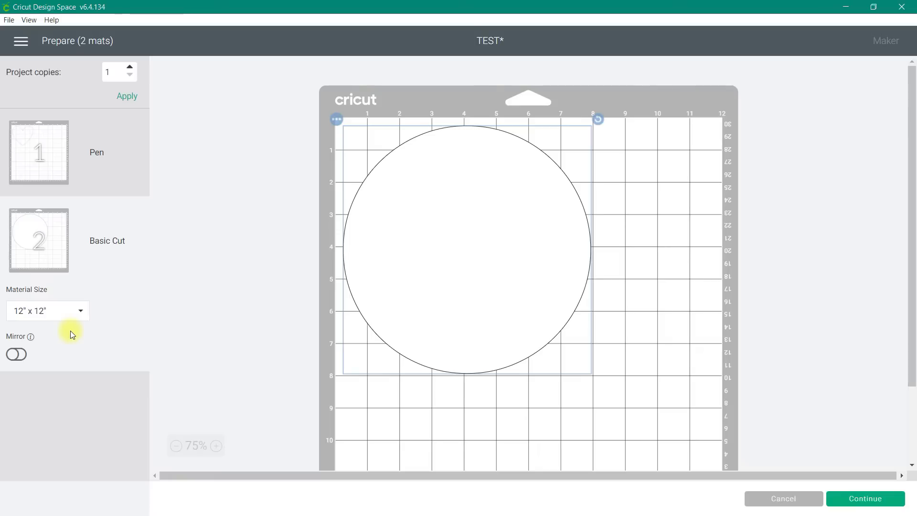
pyautogui.click(784, 498)
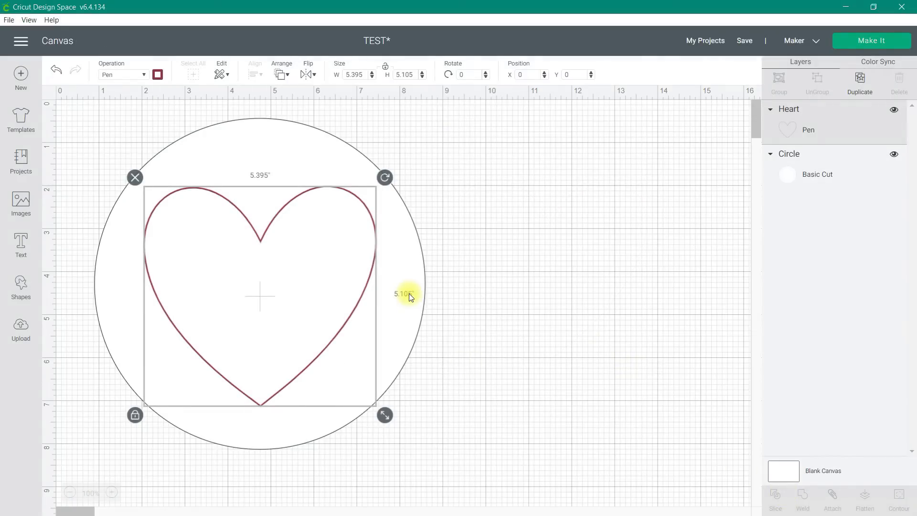
# Attach the heart to the circle and preview the combined Pen and Basic Cut mat before returning to the canvas.
pyautogui.click(458, 451)
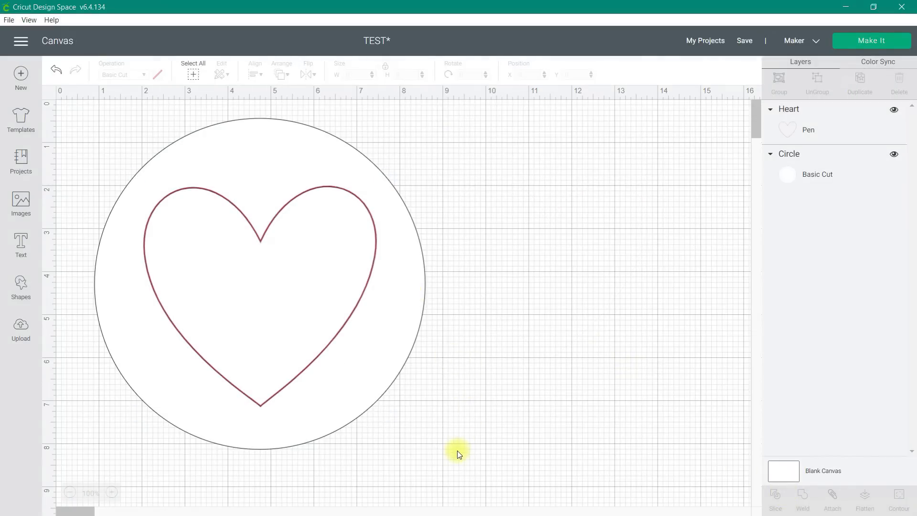
pyautogui.moveTo(389, 428); pyautogui.dragTo(91, 120)
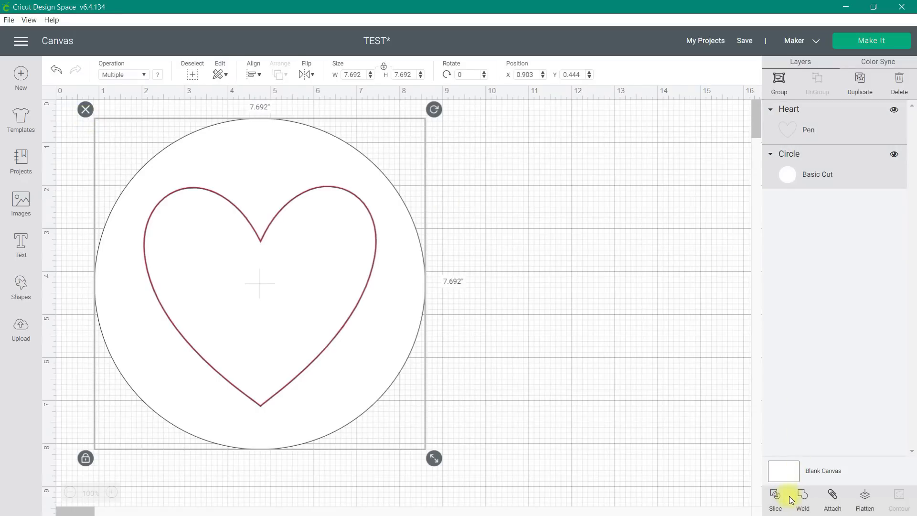
pyautogui.click(831, 496)
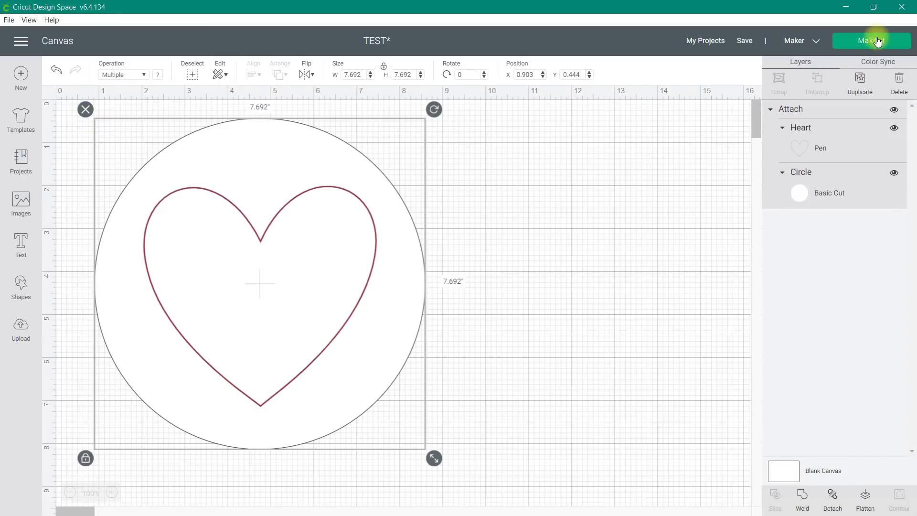
pyautogui.click(879, 40)
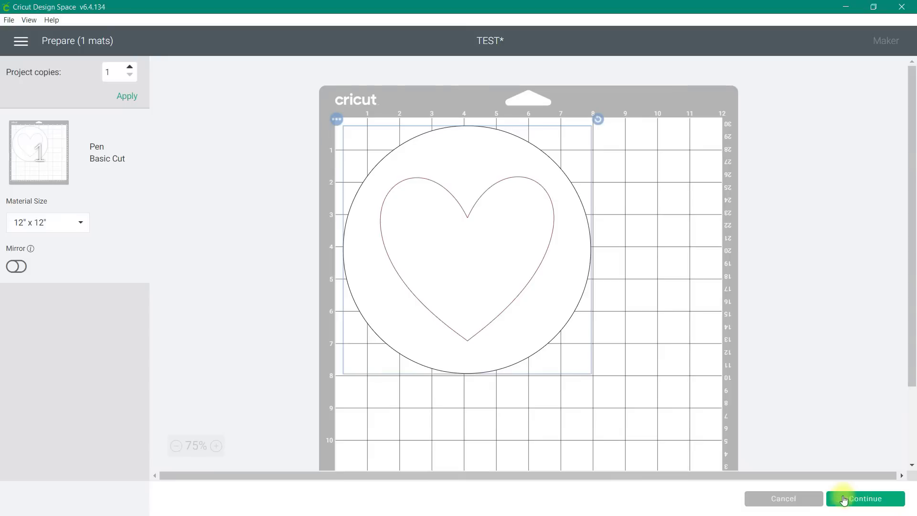
pyautogui.click(809, 494)
pyautogui.click(600, 193)
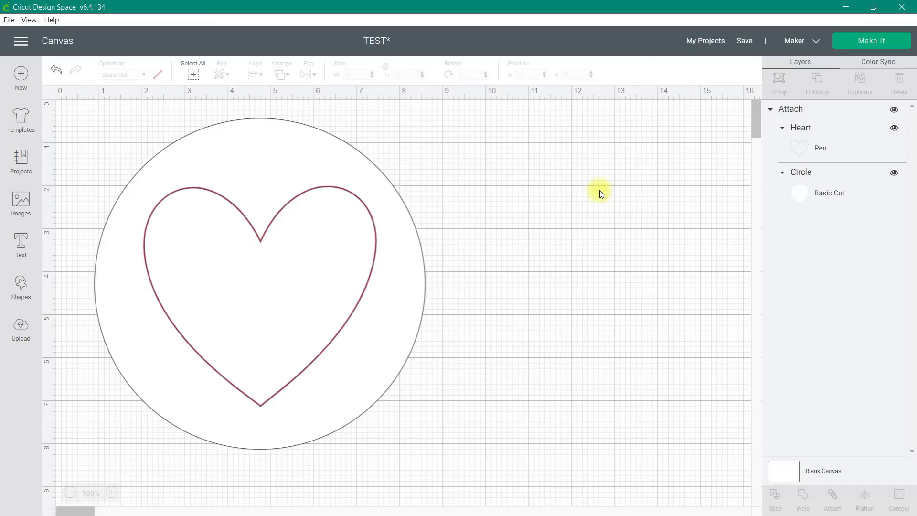
# Detach the heart from the circle and review the Cut, Draw and Print Then Cut operations available for the heart.
pyautogui.click(334, 239)
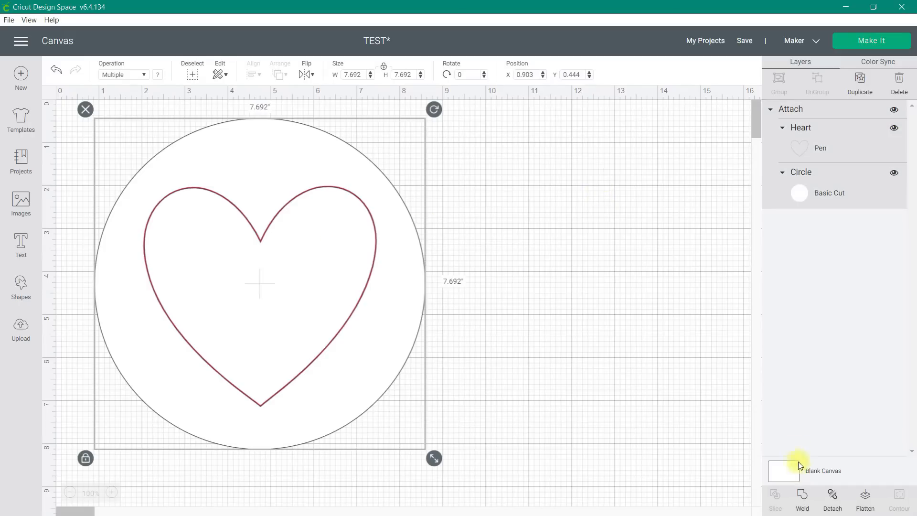
pyautogui.click(832, 497)
pyautogui.click(296, 236)
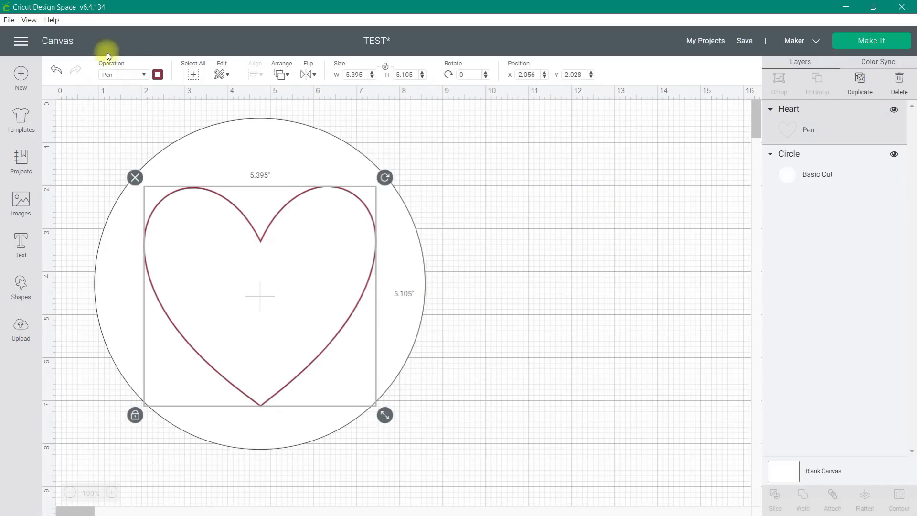
pyautogui.click(113, 73)
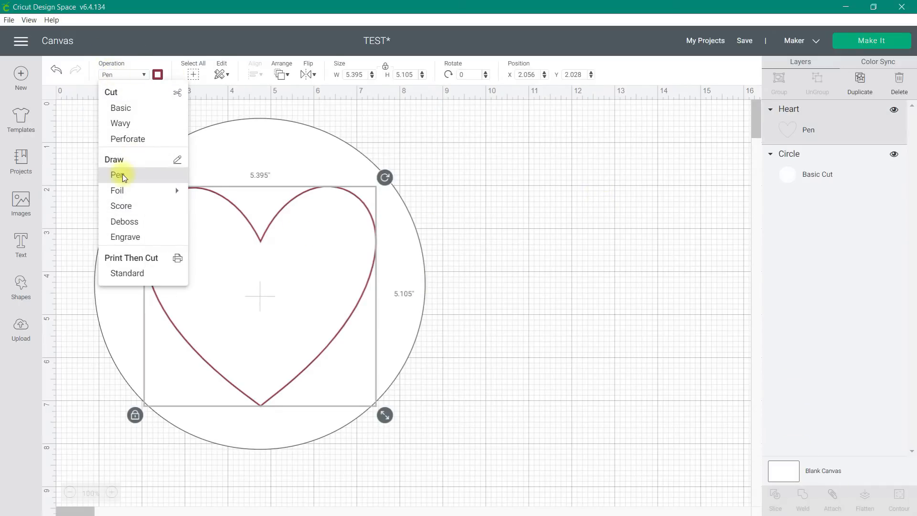
pyautogui.moveTo(125, 197)
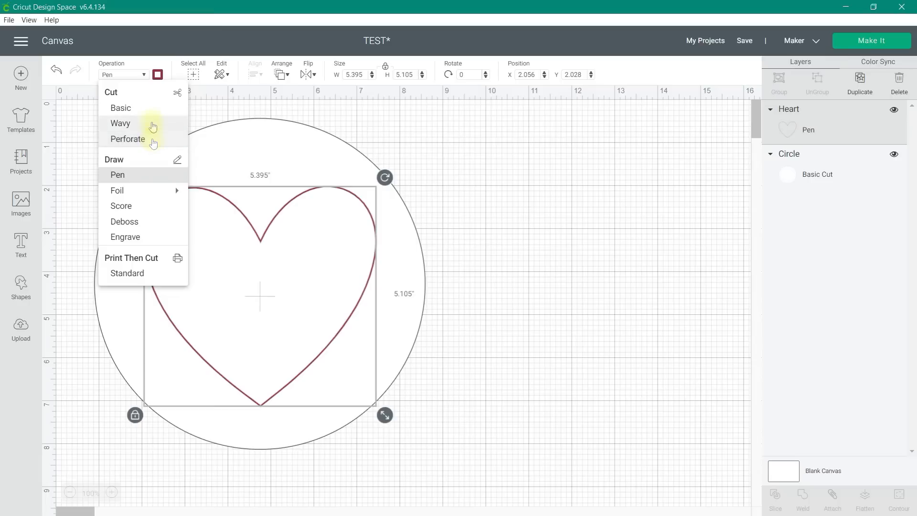
pyautogui.click(526, 267)
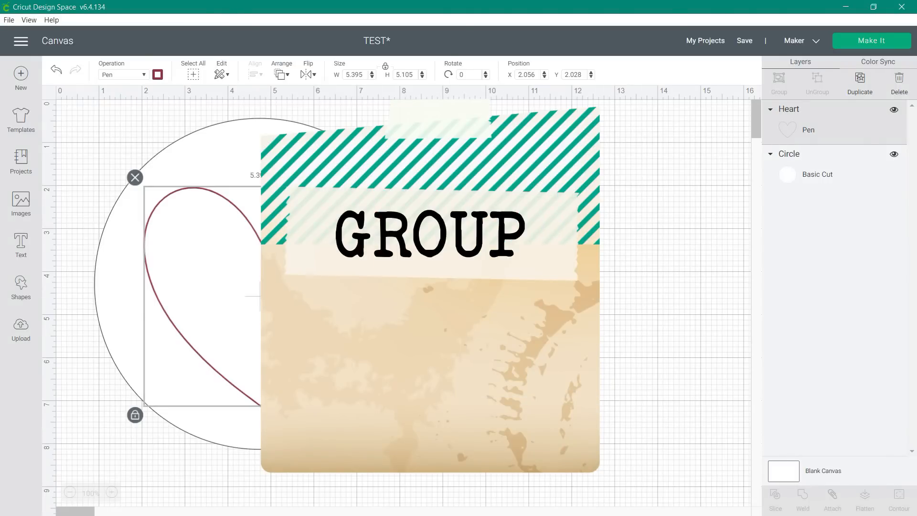
# Find a layered snowman by searching the image library for "snowman", insert it, and move it to about X 3.461, Y 0.292.
pyautogui.click(20, 203)
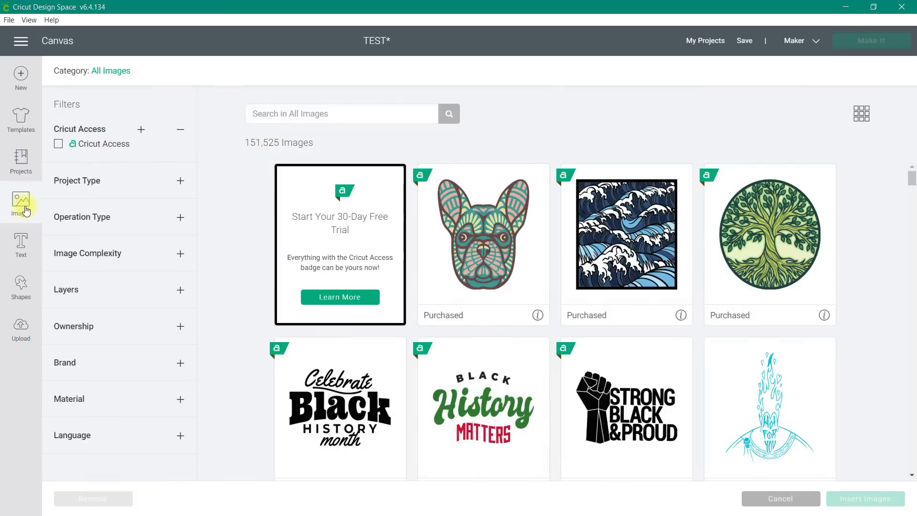
pyautogui.click(311, 119)
pyautogui.write('snowman')
pyautogui.press('Return')
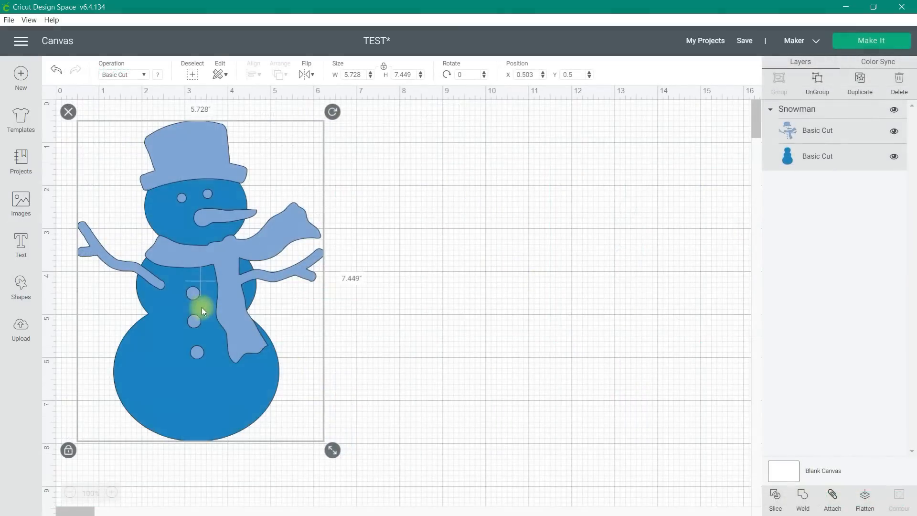
pyautogui.moveTo(201, 310); pyautogui.dragTo(329, 293)
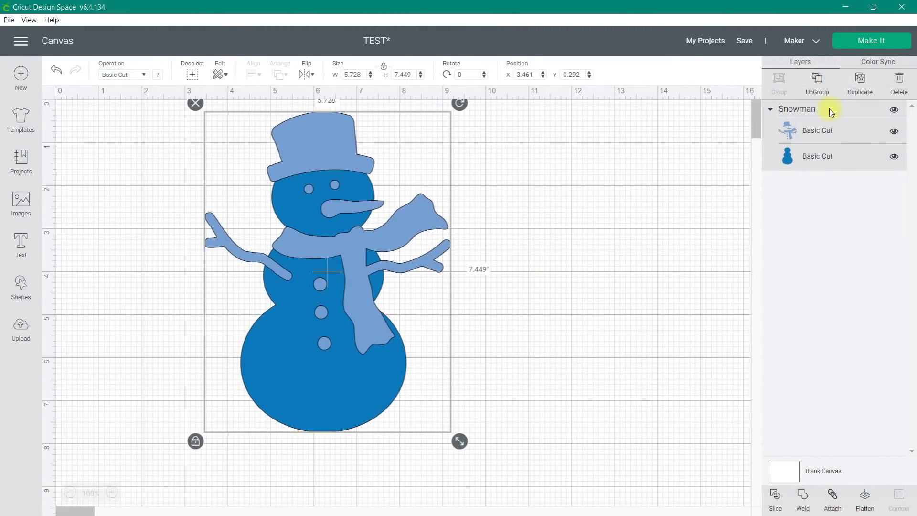
# Examine the snowman group's layers by selecting the details layer, the body layer and the whole group in turn.
pyautogui.click(796, 126)
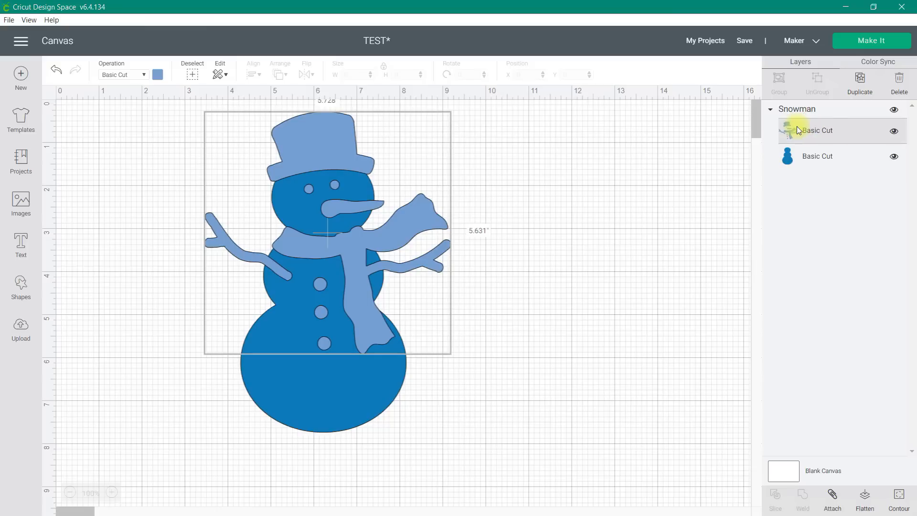
pyautogui.click(793, 161)
pyautogui.click(797, 129)
pyautogui.click(786, 161)
pyautogui.click(792, 129)
pyautogui.click(795, 160)
pyautogui.click(797, 135)
pyautogui.click(793, 110)
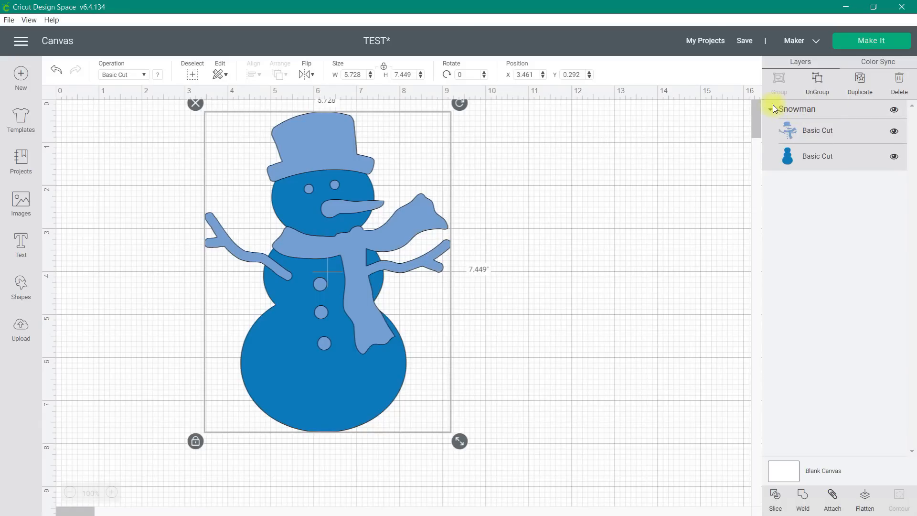
pyautogui.click(806, 135)
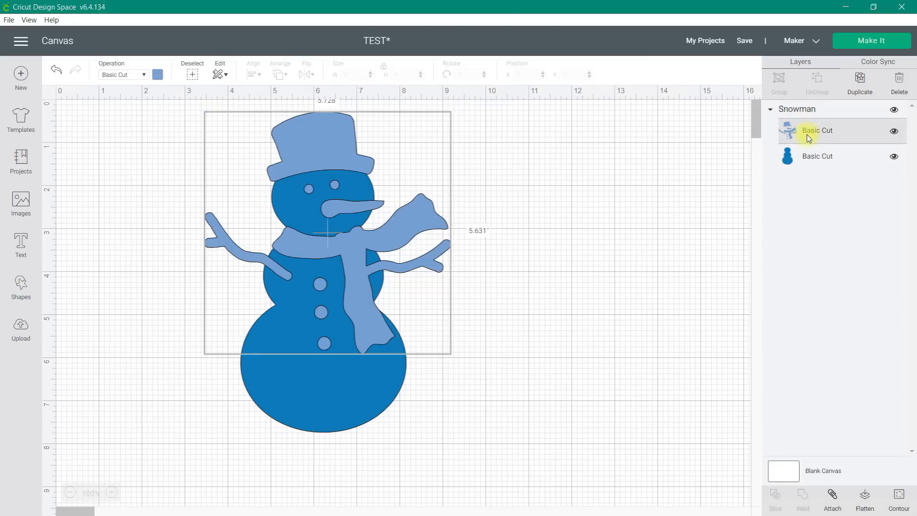
pyautogui.click(815, 162)
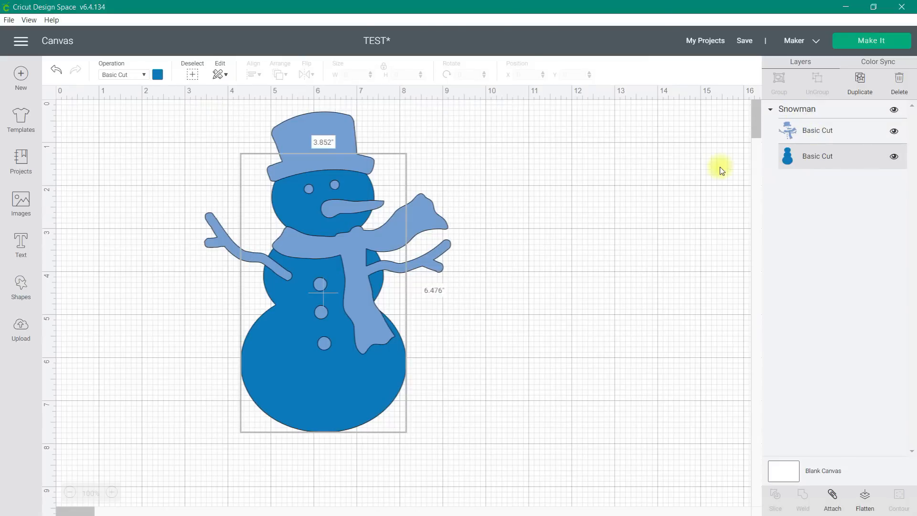
# Move the grouped snowman to about X 6.739, Y 0.542 and enlarge it to about 5.784 by 7.521 inches.
pyautogui.click(313, 126)
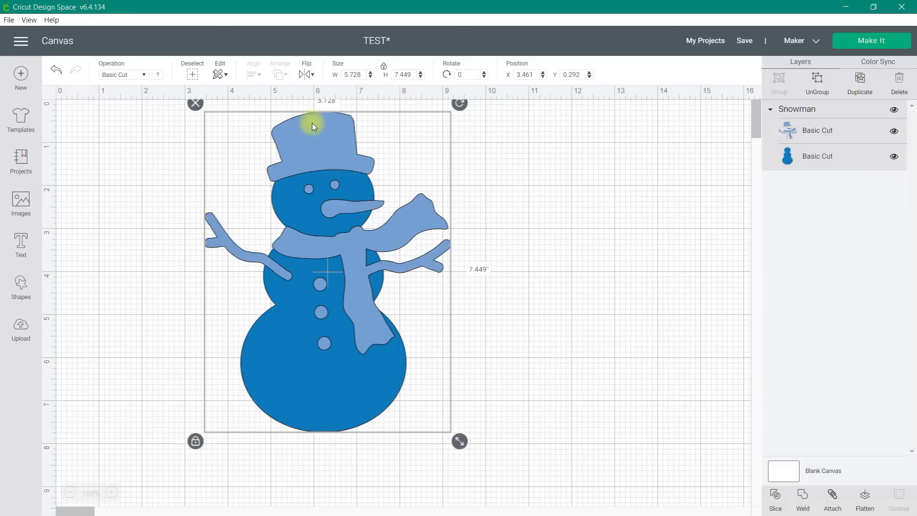
pyautogui.moveTo(410, 319); pyautogui.dragTo(509, 325)
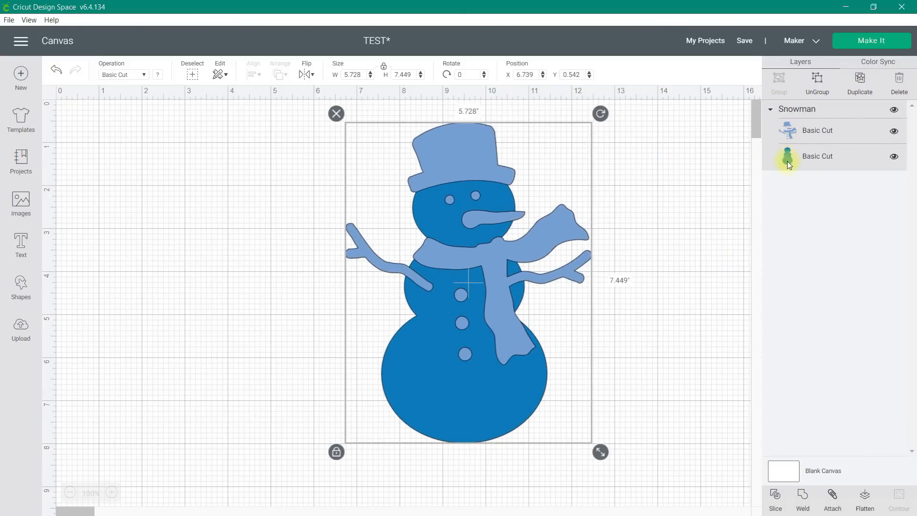
pyautogui.moveTo(602, 453); pyautogui.dragTo(605, 335)
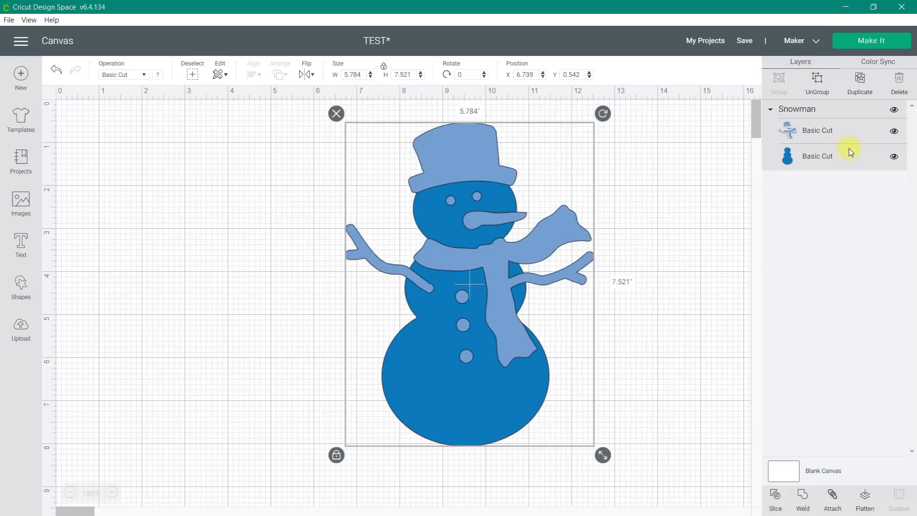
# Ungroup the snowman, separate its details from the body, and enlarge the details to about 7.125 by 7.005 inches.
pyautogui.click(819, 85)
pyautogui.moveTo(486, 256); pyautogui.dragTo(245, 254)
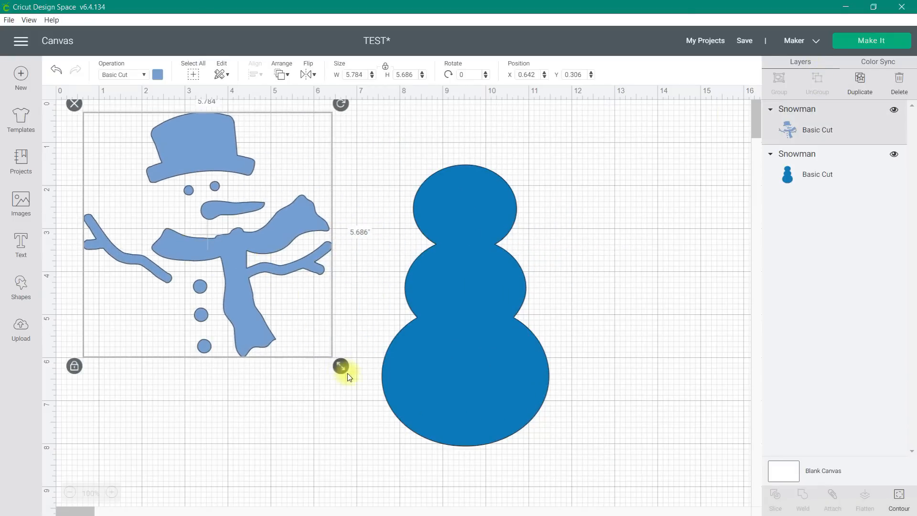
pyautogui.moveTo(475, 374); pyautogui.dragTo(549, 353)
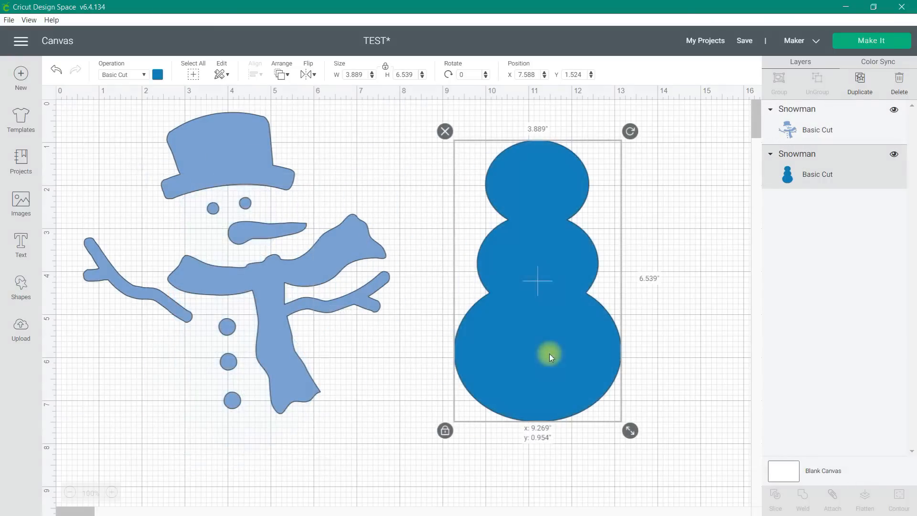
# Shrink the separated snowman details, move them back over the body, and adjust their size and position to fit it.
pyautogui.click(316, 295)
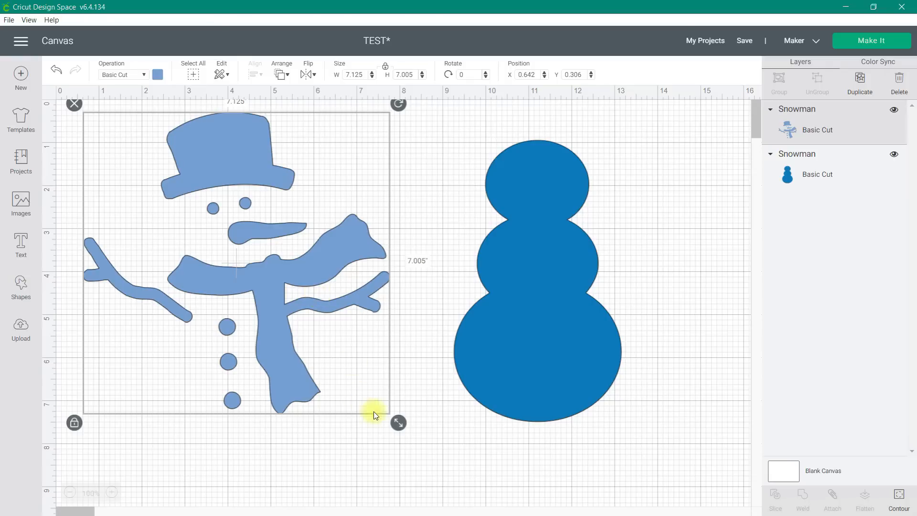
pyautogui.moveTo(399, 423); pyautogui.dragTo(300, 326)
pyautogui.click(203, 248)
pyautogui.moveTo(220, 251); pyautogui.dragTo(558, 242)
pyautogui.moveTo(654, 322); pyautogui.dragTo(671, 333)
pyautogui.moveTo(573, 275); pyautogui.dragTo(569, 274)
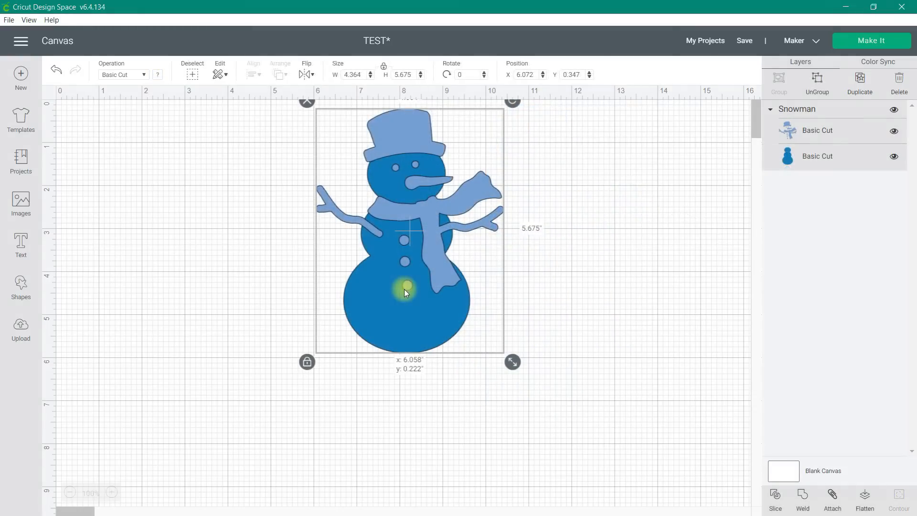
# Add a text object reading "SNOW DAY" to the canvas with the snowman.
pyautogui.click(20, 245)
pyautogui.click(138, 432)
pyautogui.write('SNOW DAY')
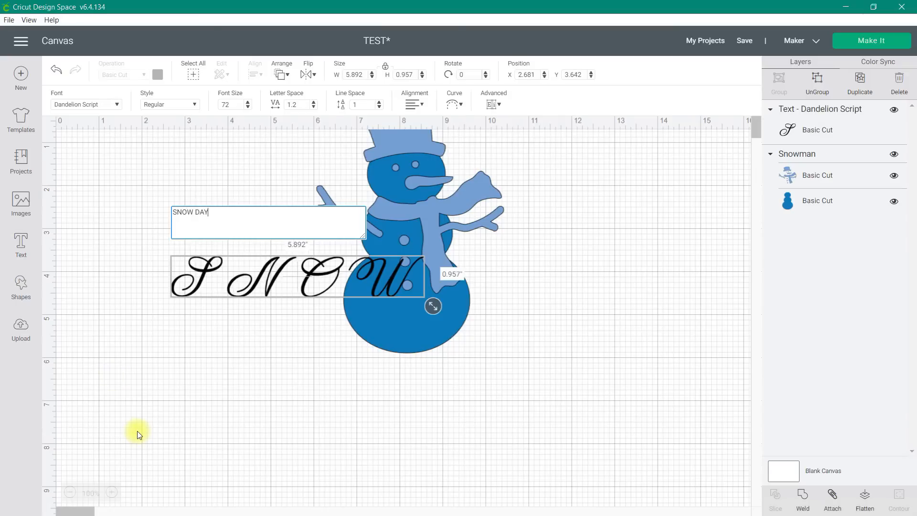
# Set the SNOW DAY text's font to Disney® - Tsum Tsum Font and place the text beneath the snowman.
pyautogui.click(72, 104)
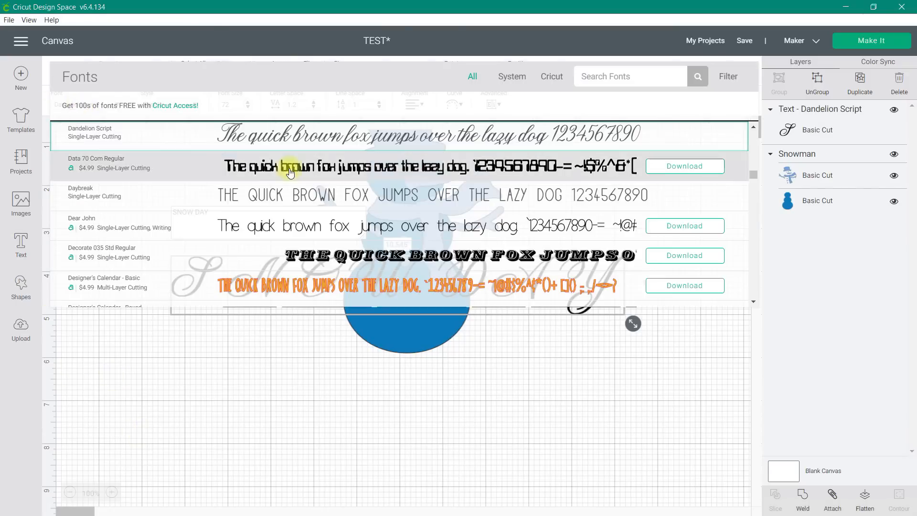
pyautogui.scroll(-3, 330, 256)
pyautogui.scroll(-3, 327, 267)
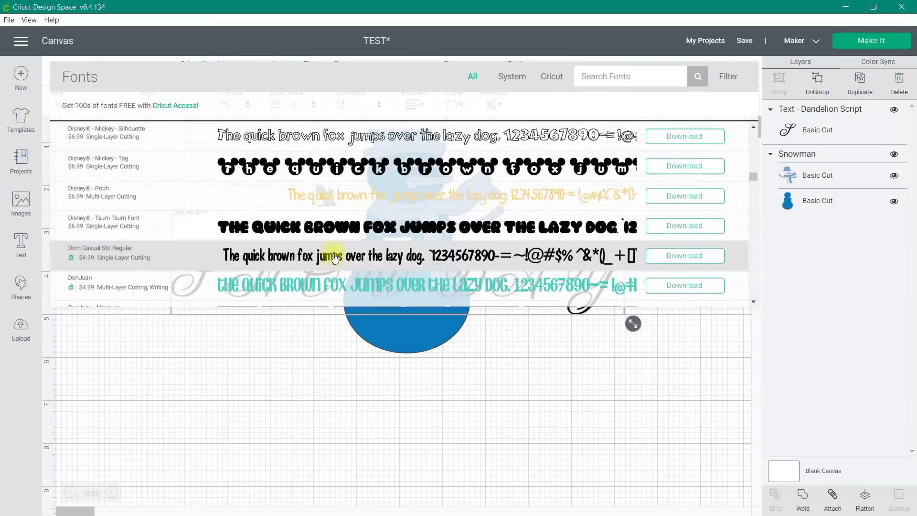
pyautogui.click(333, 223)
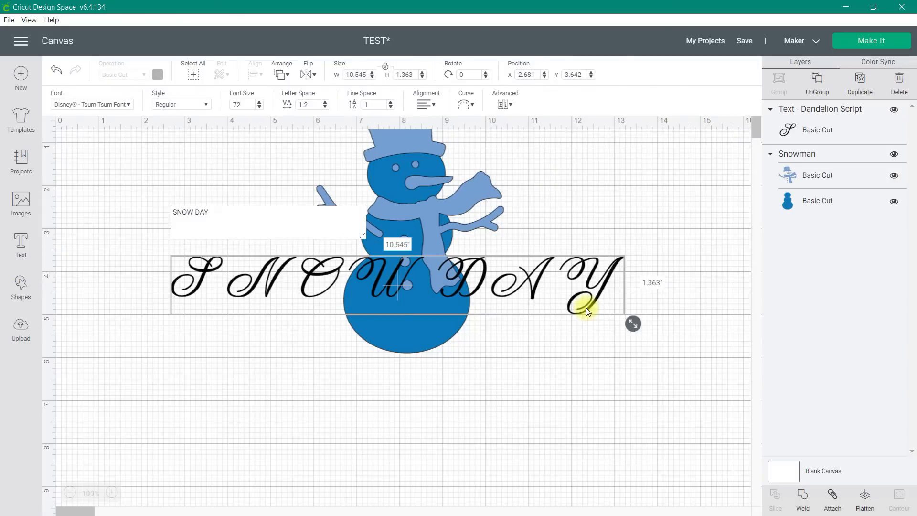
pyautogui.moveTo(414, 251); pyautogui.dragTo(503, 386)
pyautogui.click(573, 286)
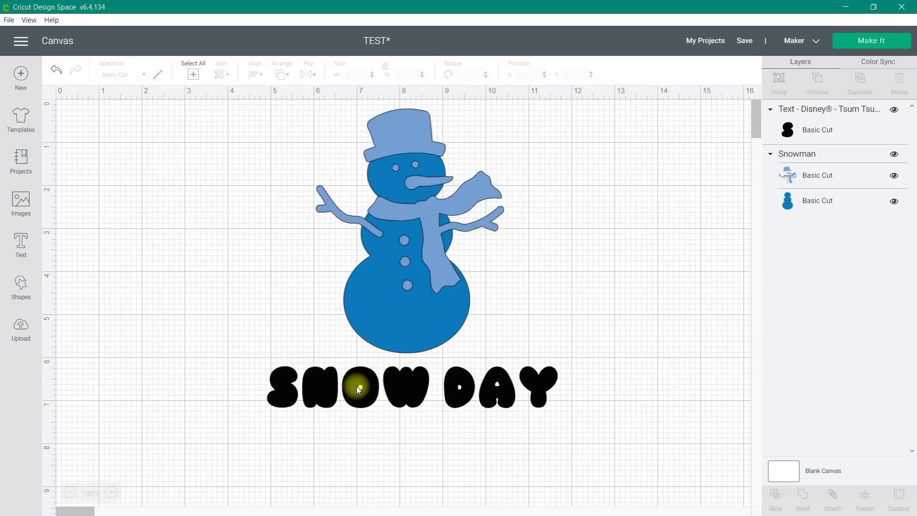
# Group the SNOW DAY text with the snowman, and move and resize the group as one unit.
pyautogui.moveTo(582, 438); pyautogui.dragTo(218, 91)
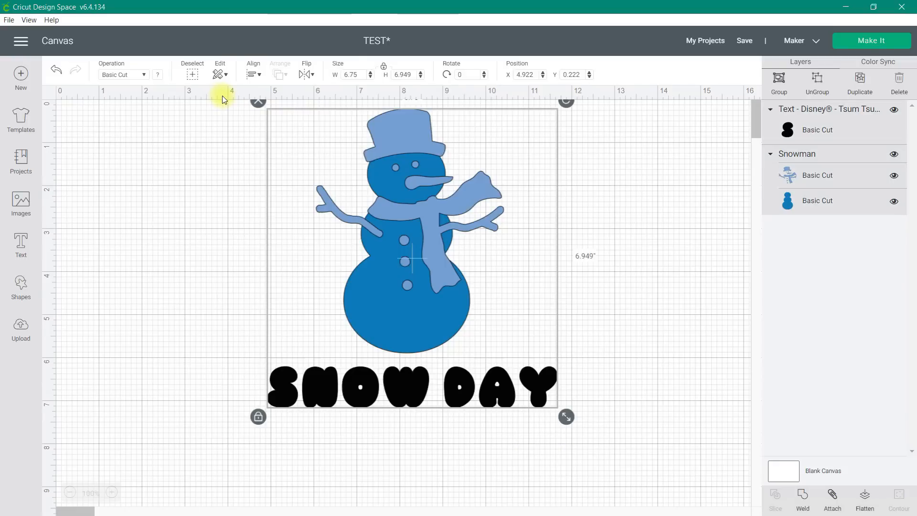
pyautogui.click(779, 81)
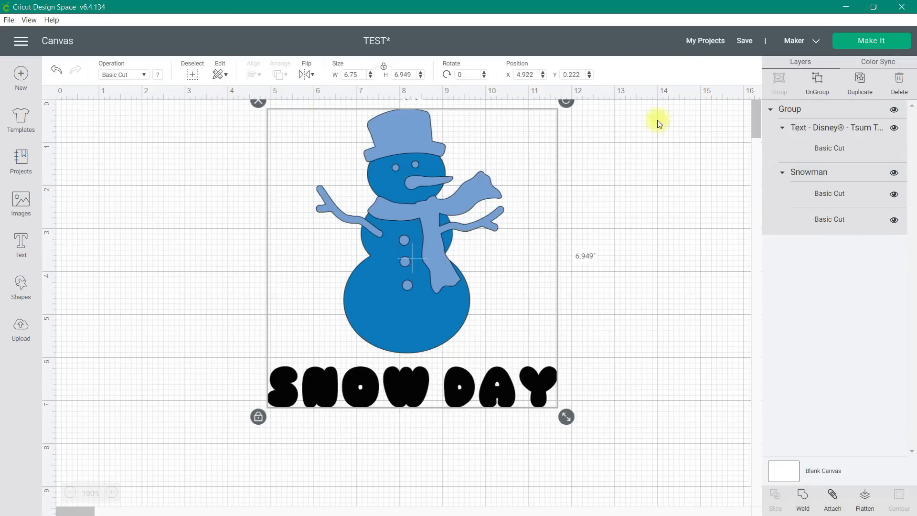
pyautogui.moveTo(394, 266); pyautogui.dragTo(341, 263)
pyautogui.moveTo(499, 421); pyautogui.dragTo(585, 502)
pyautogui.moveTo(543, 443); pyautogui.dragTo(576, 452)
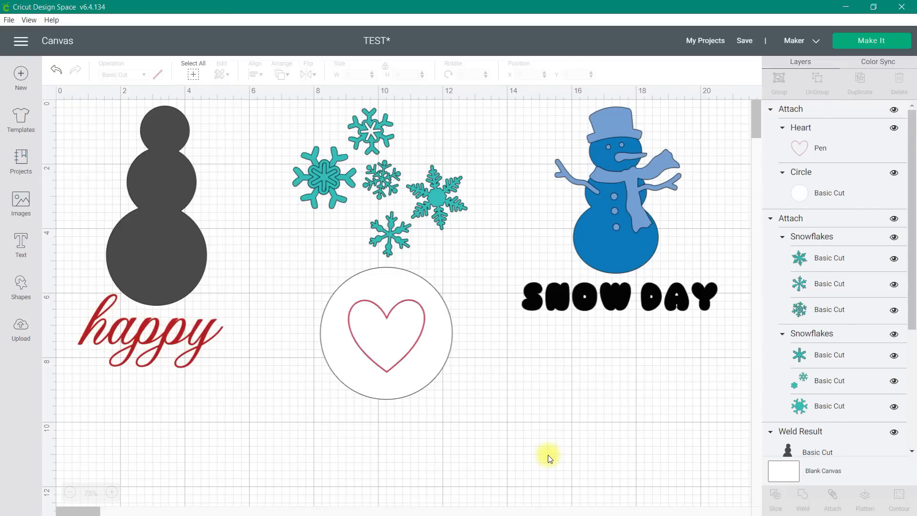
# Review the Weld examples by selecting the gray snowman shape and the red word "happy" in turn.
pyautogui.click(133, 246)
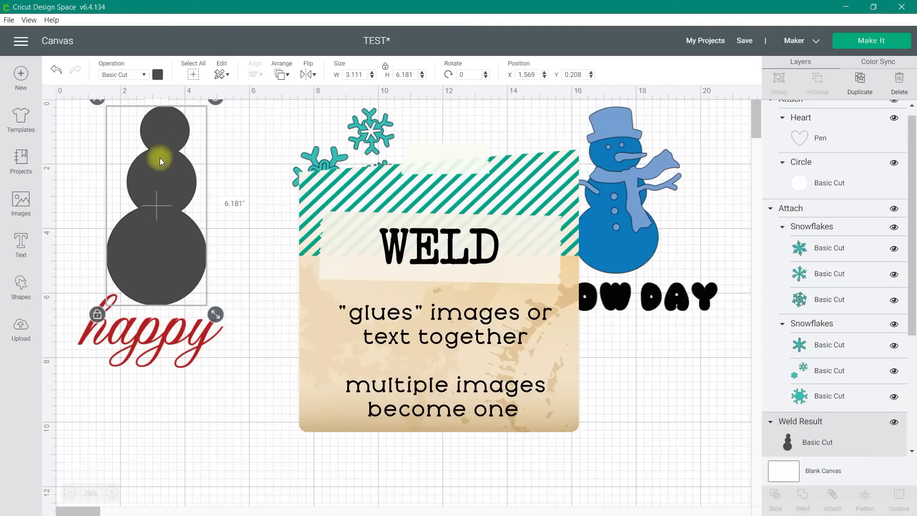
pyautogui.click(166, 328)
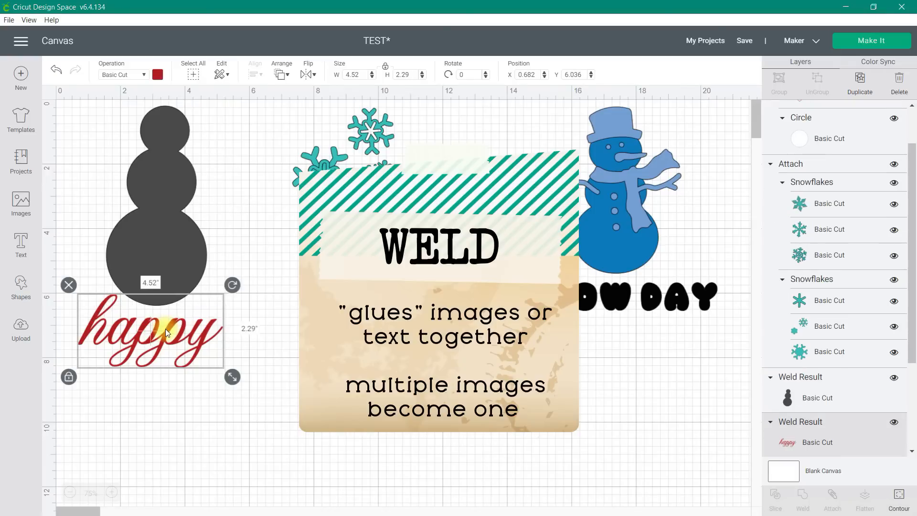
pyautogui.click(154, 180)
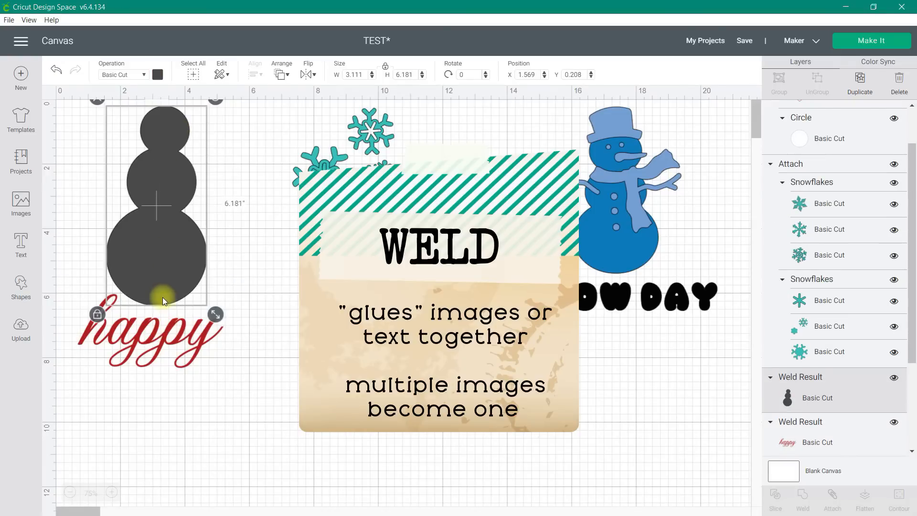
# Select the welded word "happy", shift the attached snowflakes slightly sideways as one unit, and select the attached heart and circle.
pyautogui.click(161, 340)
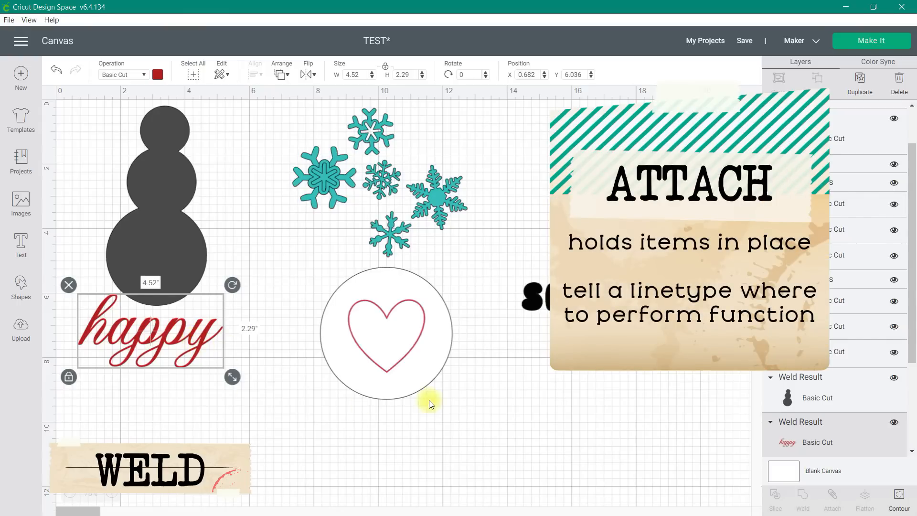
pyautogui.click(441, 207)
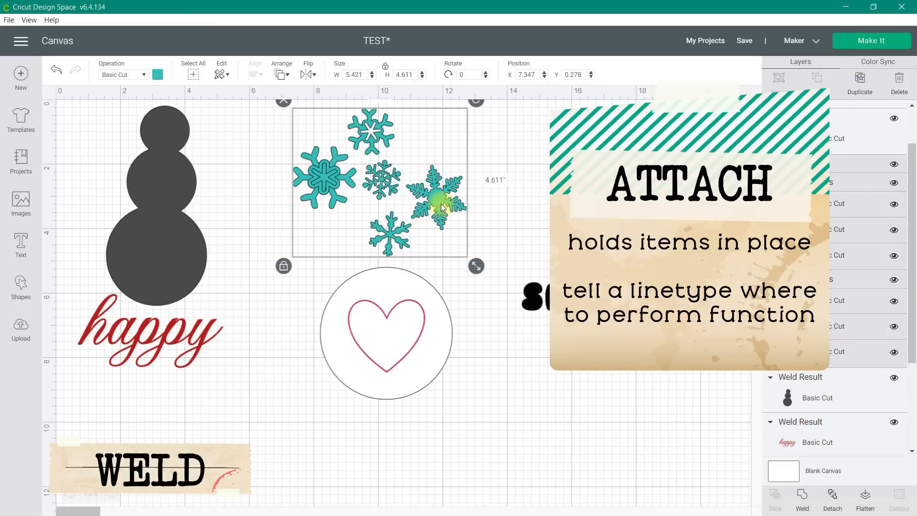
pyautogui.moveTo(442, 206)
pyautogui.mouseDown()
pyautogui.moveTo(510, 204)
pyautogui.moveTo(426, 190)
pyautogui.moveTo(414, 199)
pyautogui.moveTo(490, 209)
pyautogui.moveTo(436, 206)
pyautogui.moveTo(445, 209)
pyautogui.moveTo(443, 200)
pyautogui.mouseUp()
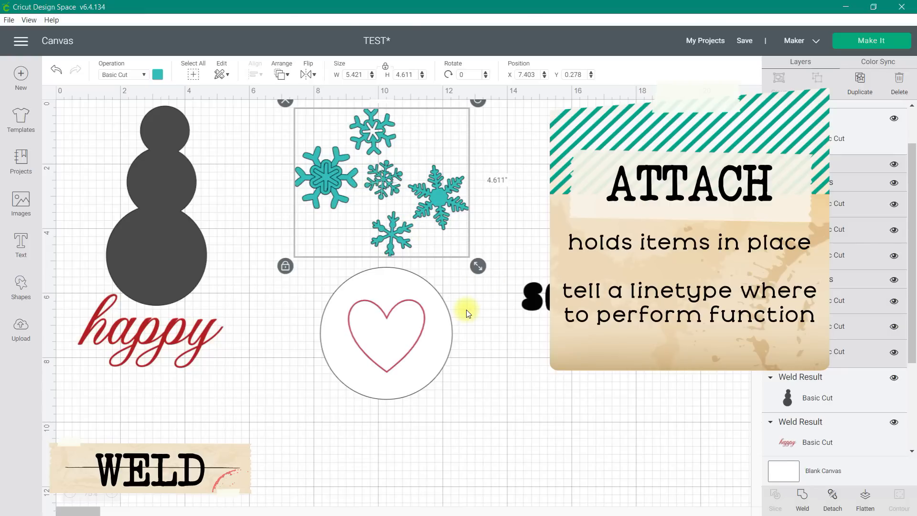
pyautogui.click(406, 360)
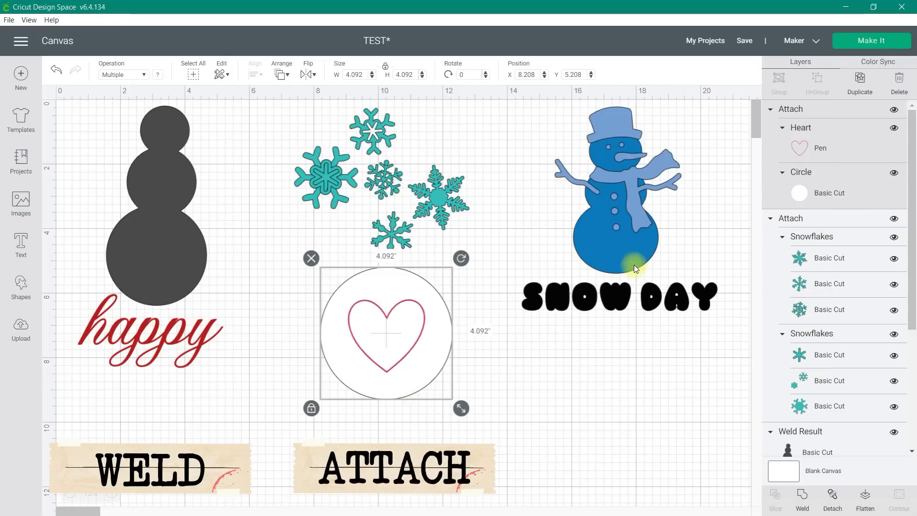
# Move the grouped snowman and SNOW DAY text slightly and enlarge the group to about 6.28 by 6.77 inches.
pyautogui.click(634, 266)
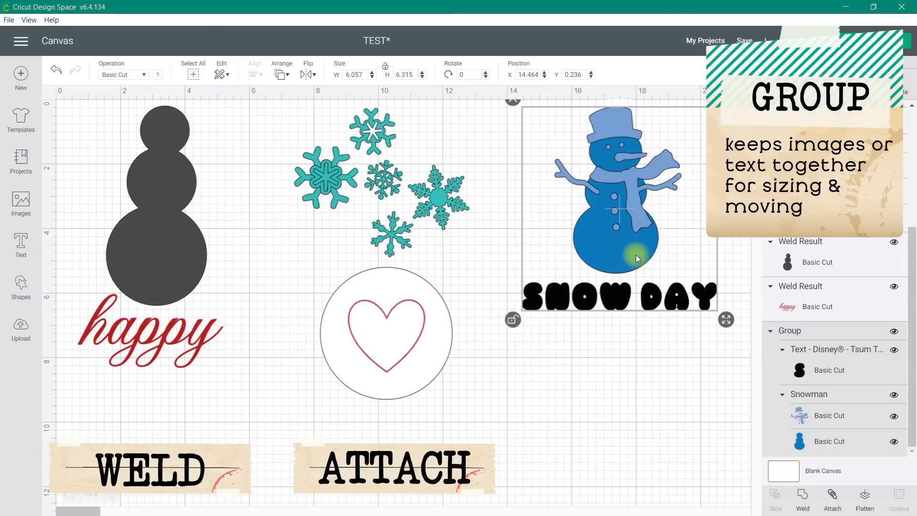
pyautogui.moveTo(636, 253); pyautogui.dragTo(628, 258)
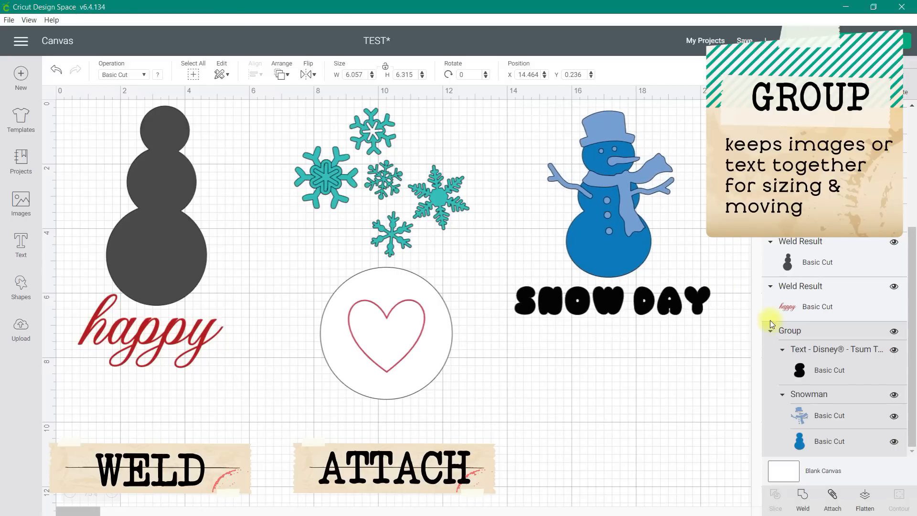
pyautogui.click(672, 285)
pyautogui.moveTo(723, 324)
pyautogui.mouseDown()
pyautogui.moveTo(764, 362)
pyautogui.moveTo(588, 212)
pyautogui.moveTo(711, 356)
pyautogui.moveTo(724, 275)
pyautogui.moveTo(726, 338)
pyautogui.mouseUp()
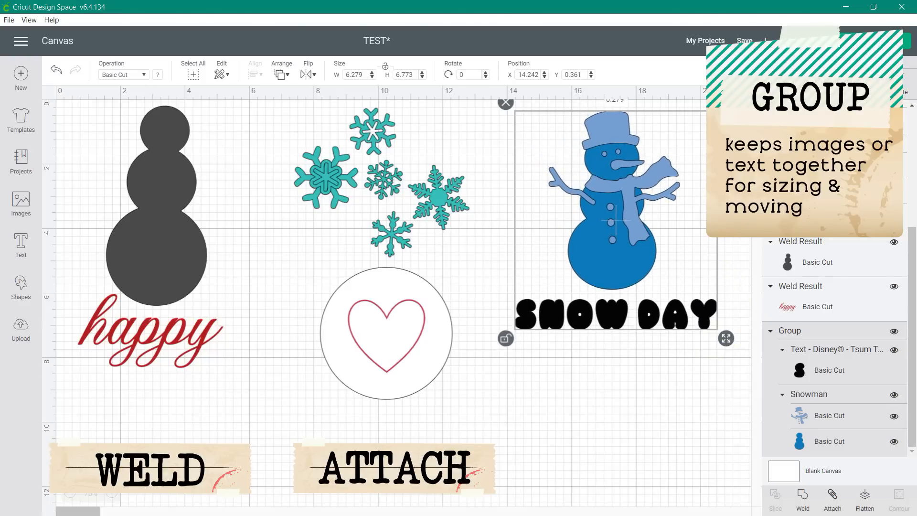
# Ungroup the snowman and SNOW DAY text, and enlarge only the text to about 7.65 inches wide, placing it beneath the snowman.
pyautogui.hotkey('ctrl', 'shift', 'g')
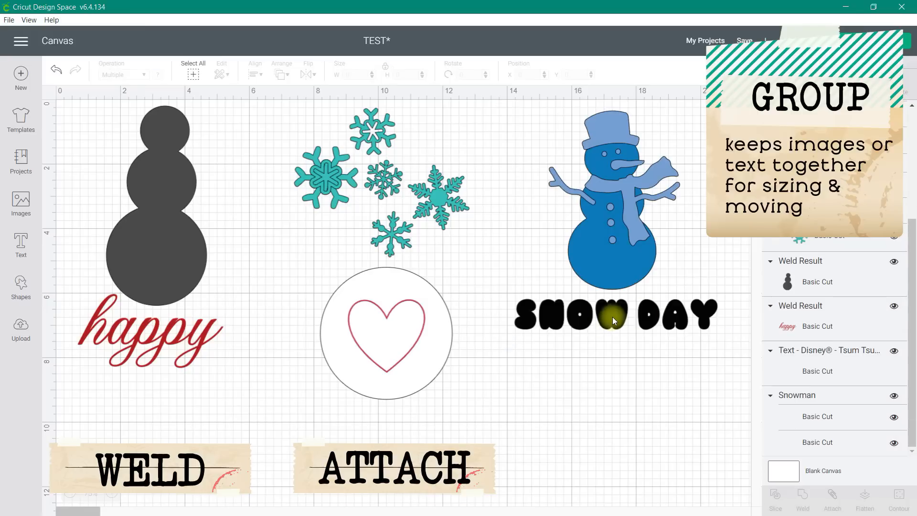
pyautogui.click(613, 316)
pyautogui.moveTo(729, 367); pyautogui.dragTo(671, 321)
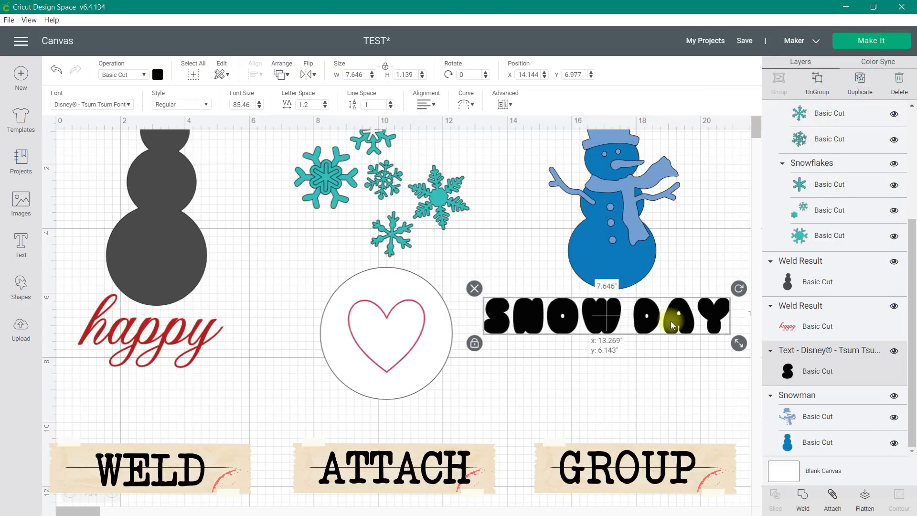
pyautogui.click(667, 396)
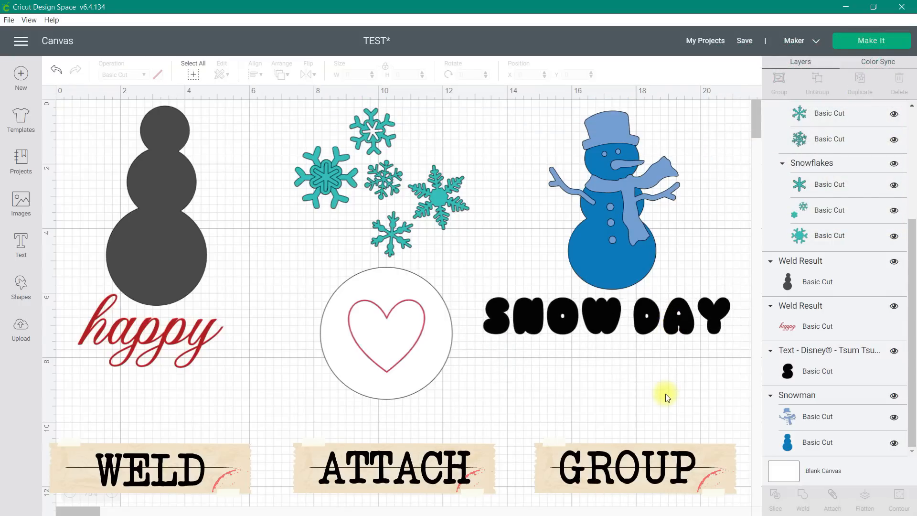